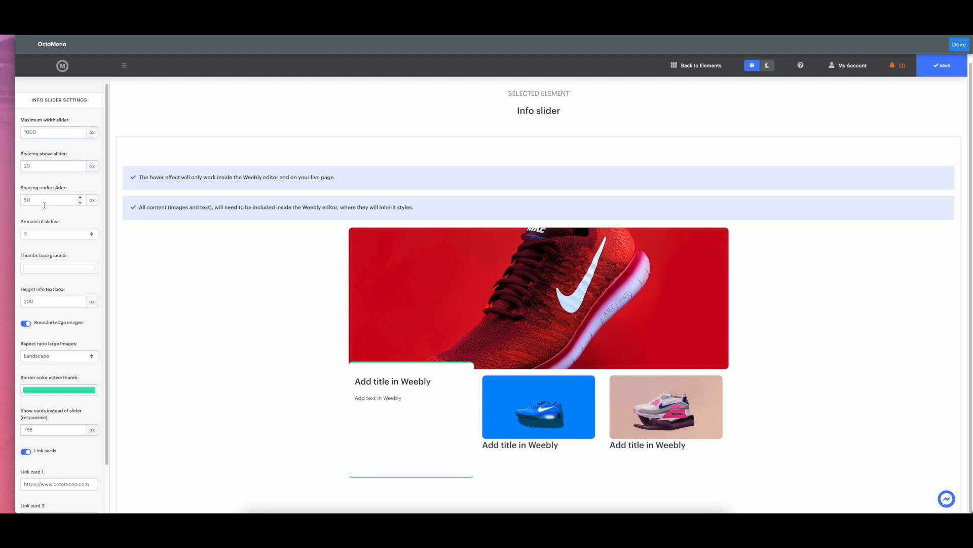
Choose 3 as the amount of slides and toggle the rounded edge images off and back on.
left_click(55, 234)
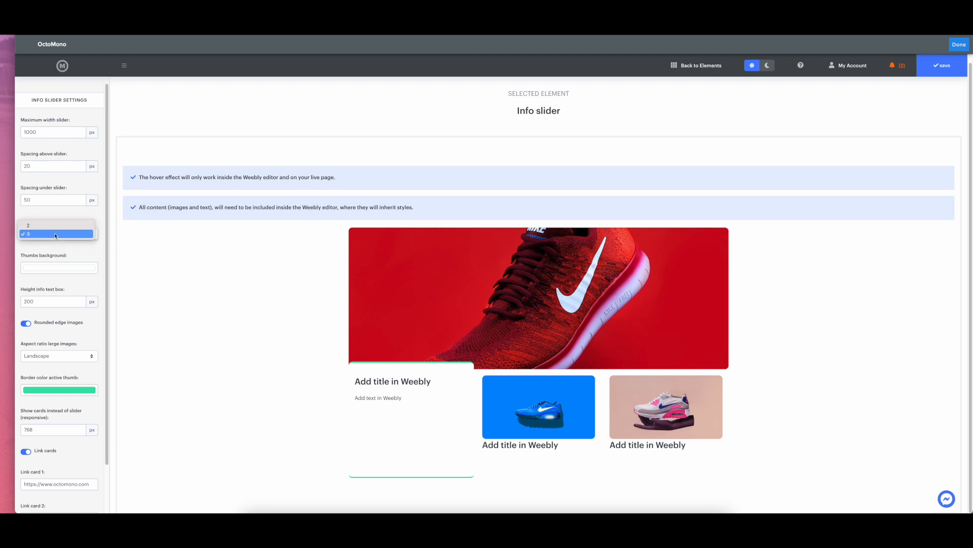
left_click(55, 235)
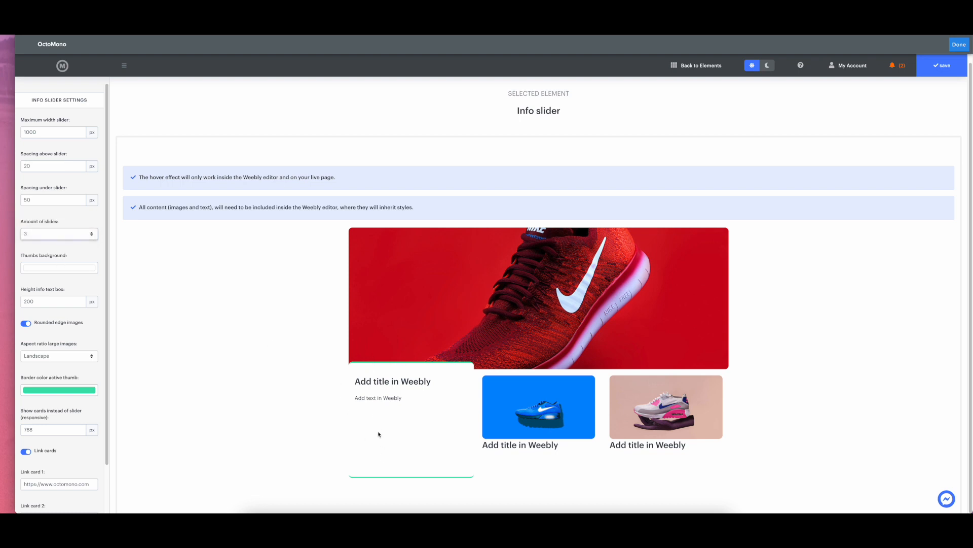
scroll(41, 249, "down", 3)
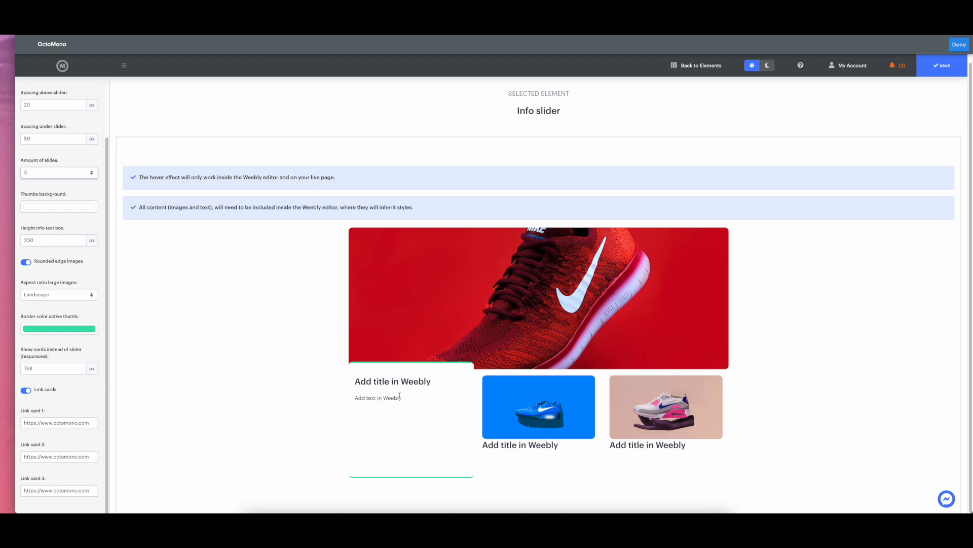
left_click(60, 261)
left_click(61, 261)
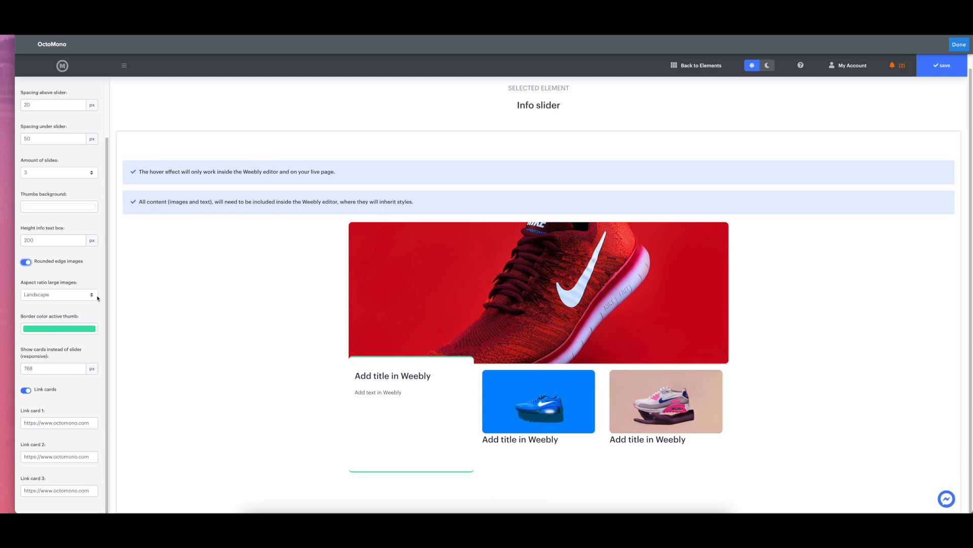
Preview the 16:9 and 3:2 aspect ratios for the large images and return to Landscape.
left_click(62, 298)
left_click(63, 303)
left_click(66, 295)
left_click(69, 303)
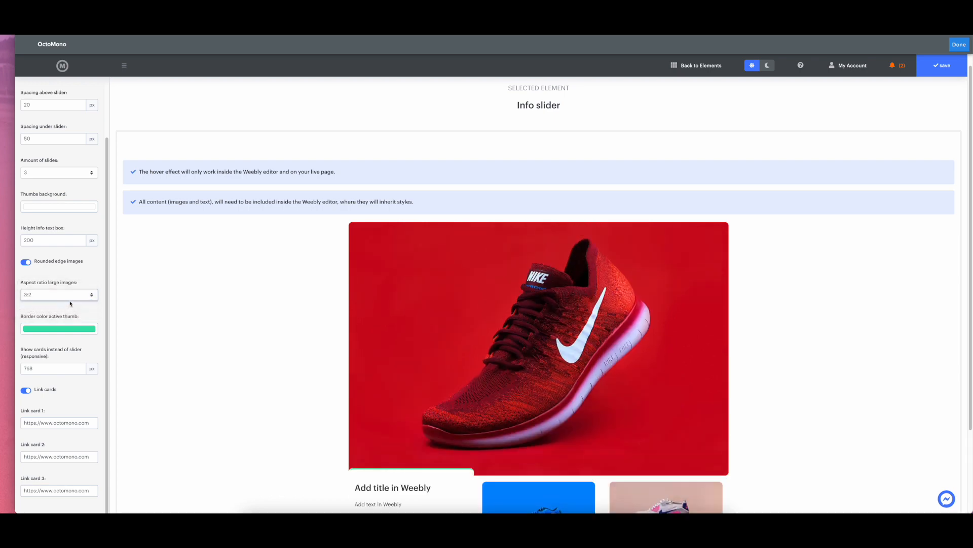
left_click(61, 294)
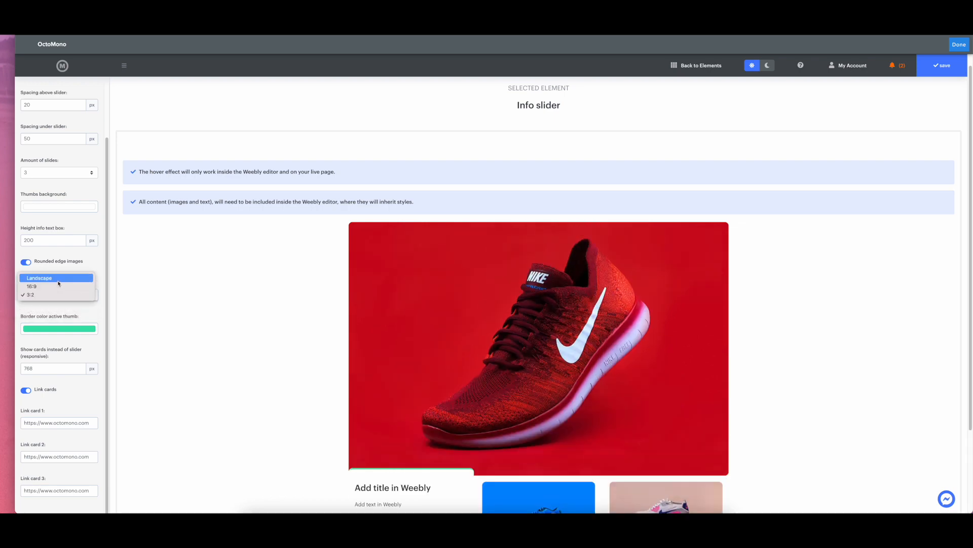
left_click(60, 277)
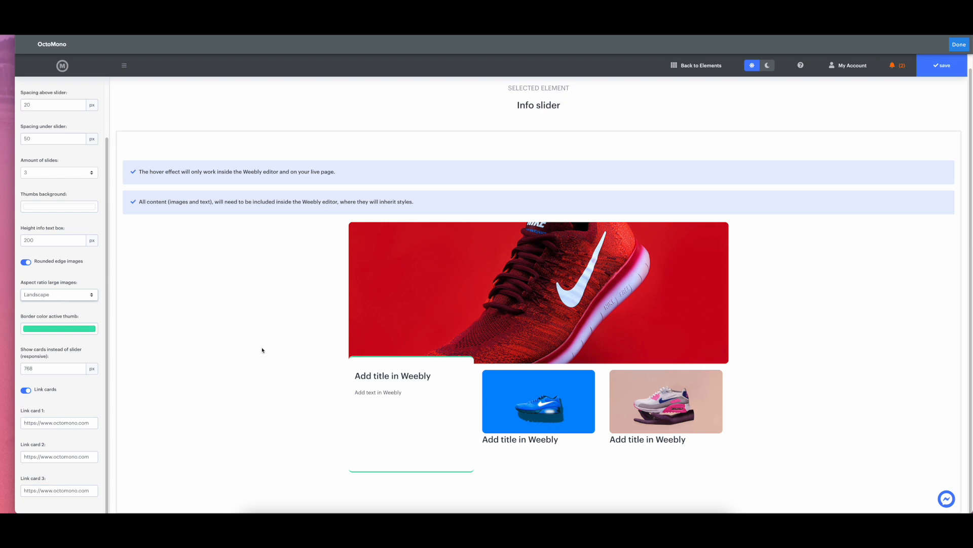
Set the active thumb's border color to a dark blue and save the info slider settings.
left_click(81, 330)
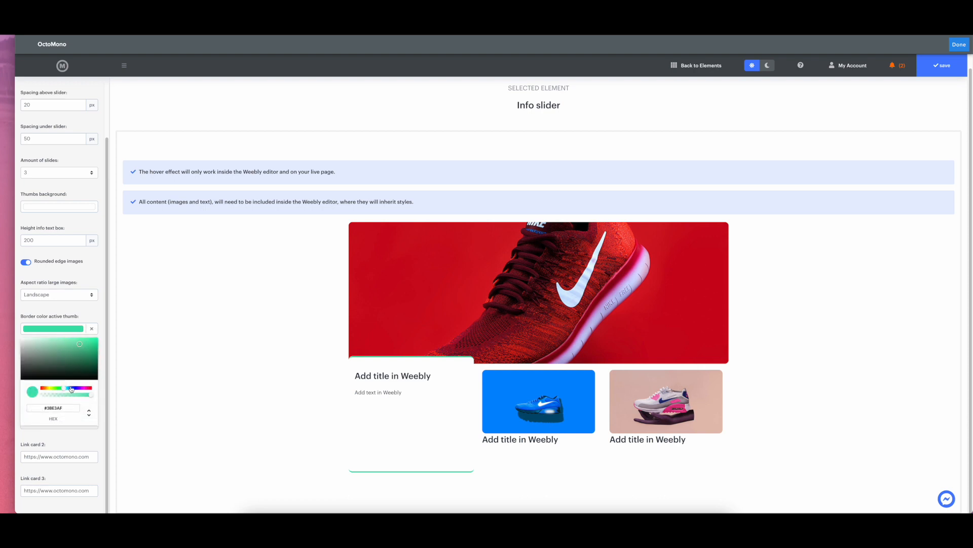
left_click(70, 387)
left_click_drag(76, 352, 87, 352)
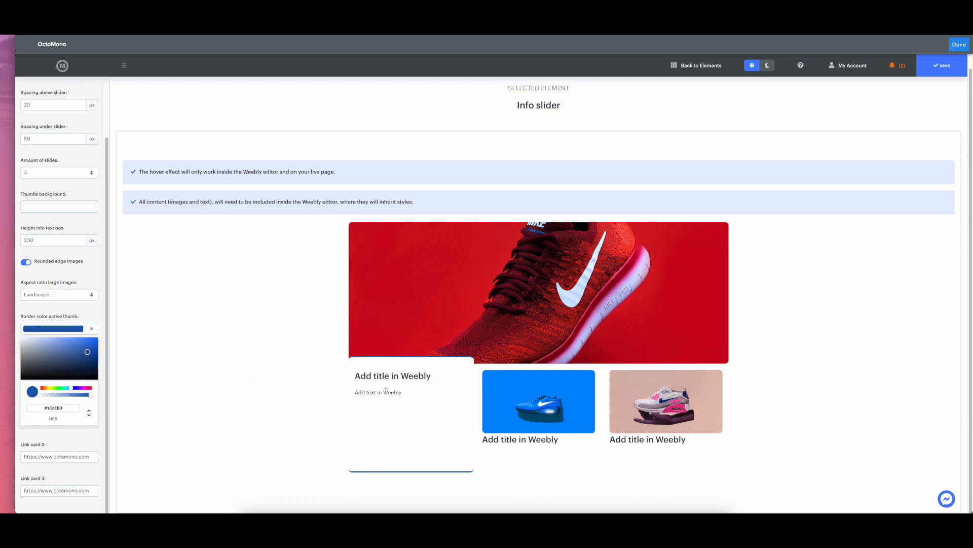
left_click(161, 348)
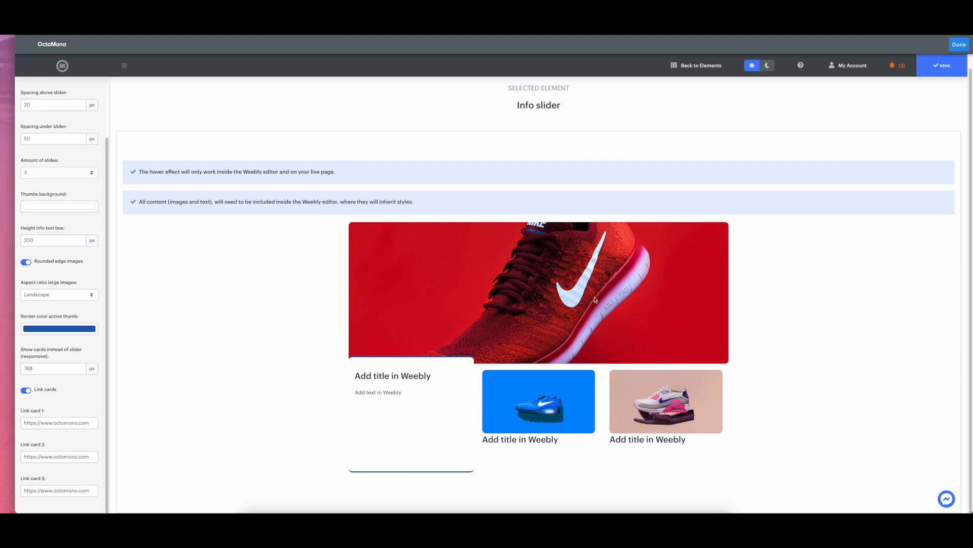
left_click(948, 67)
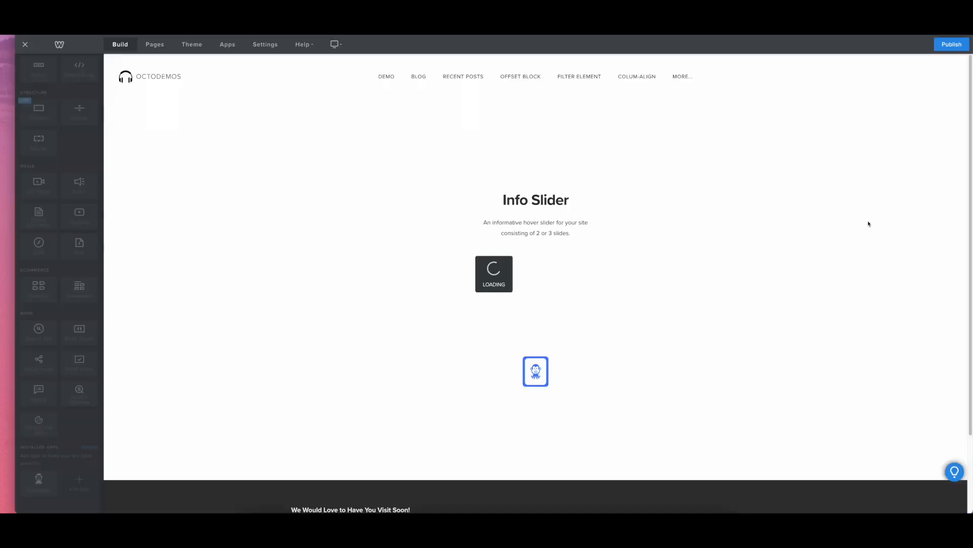
Replace the first card's title placeholder with "Slide 1" and format it bold and one size larger.
scroll(804, 259, "down", 6)
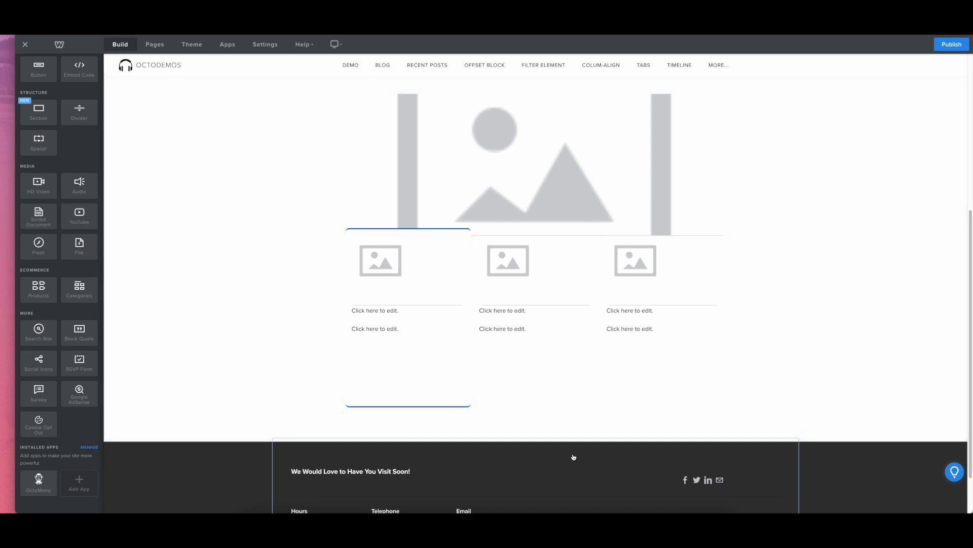
mouse_move(553, 345)
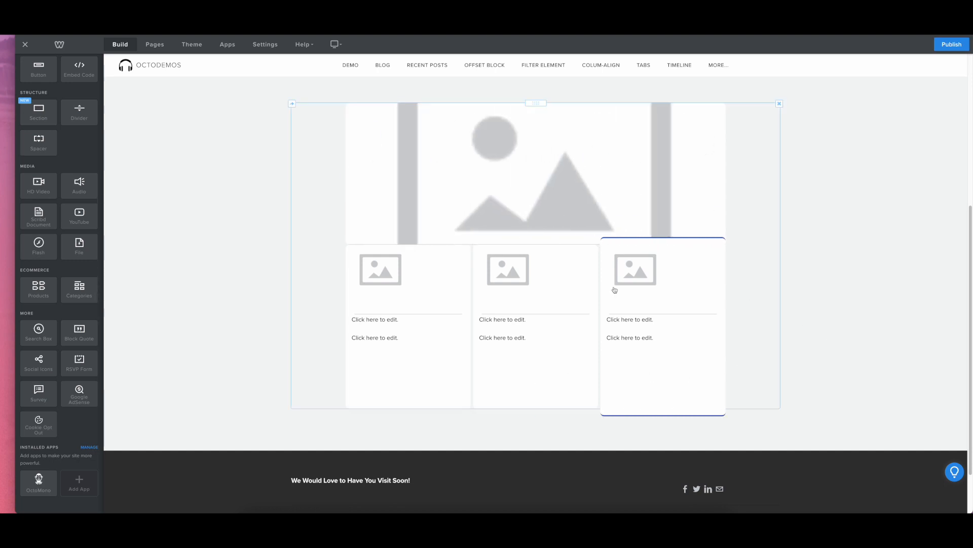
left_click(384, 320)
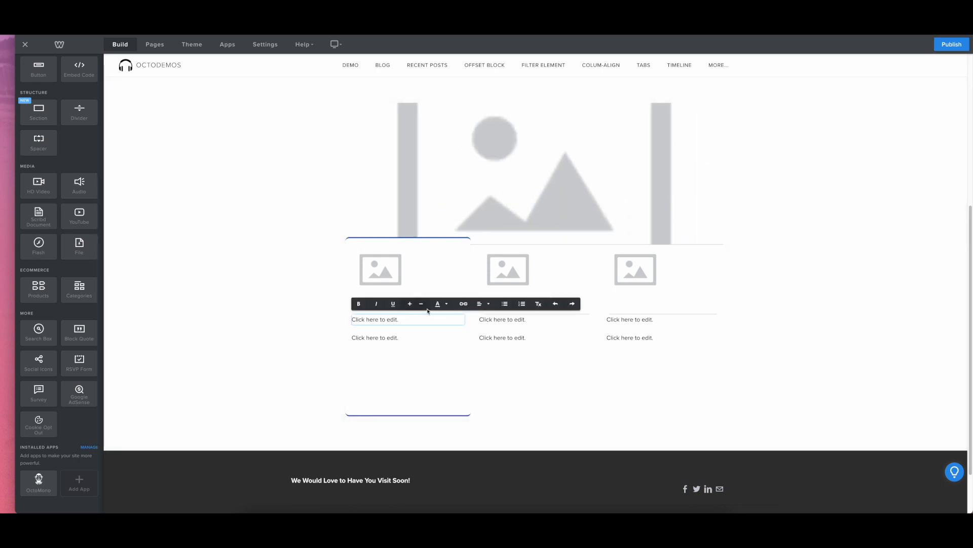
triple_click(397, 320)
type("Slide ")
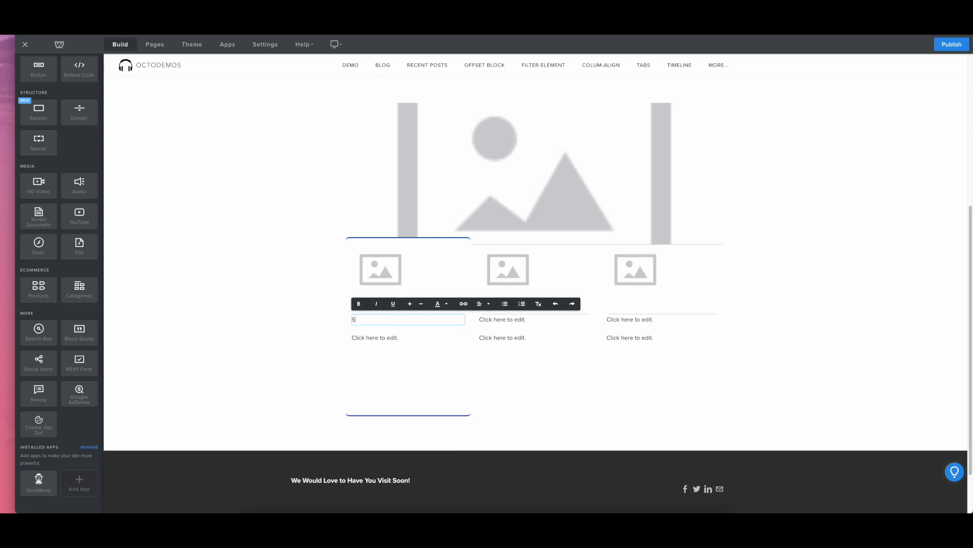
type("1")
key("super+a")
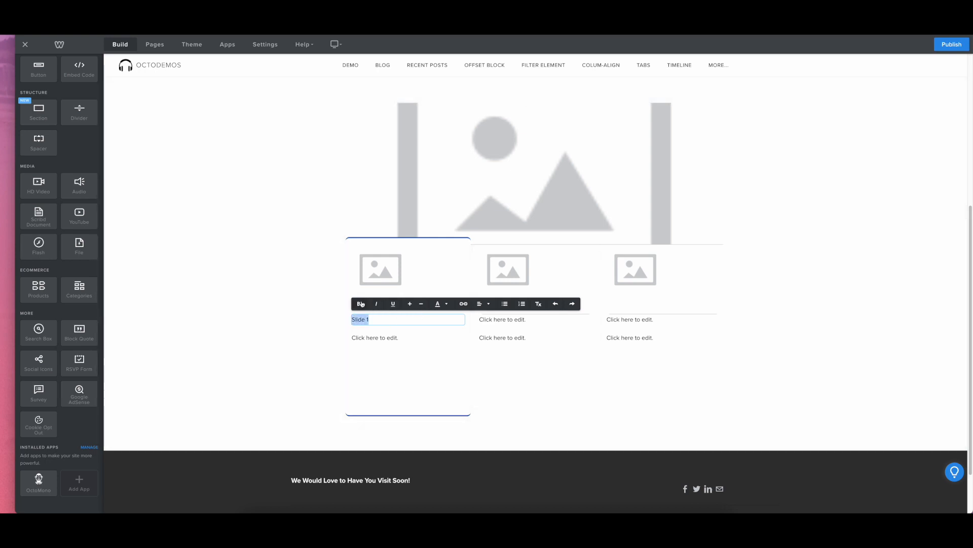
left_click(360, 306)
left_click(409, 304)
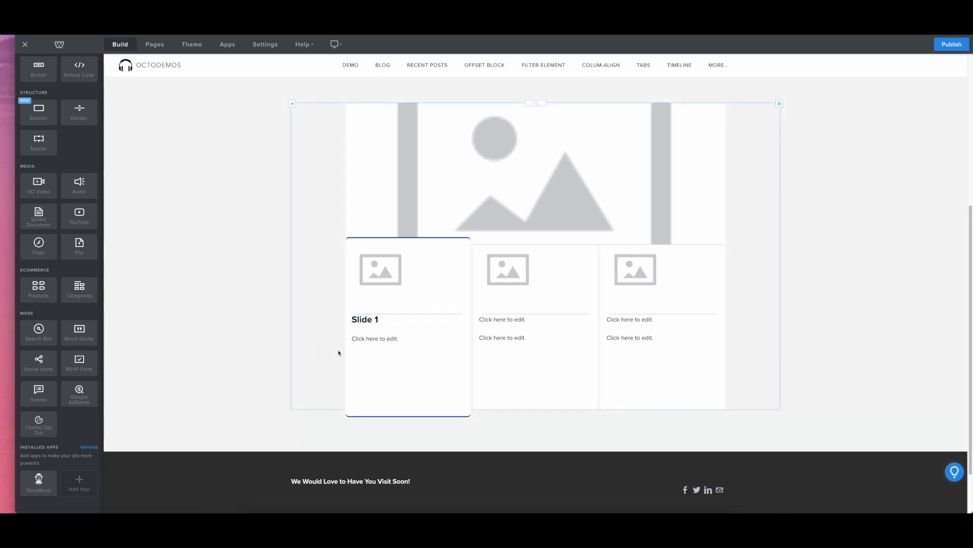
Enter "Text can go here." as the body text under the Slide 1 title.
left_click(384, 341)
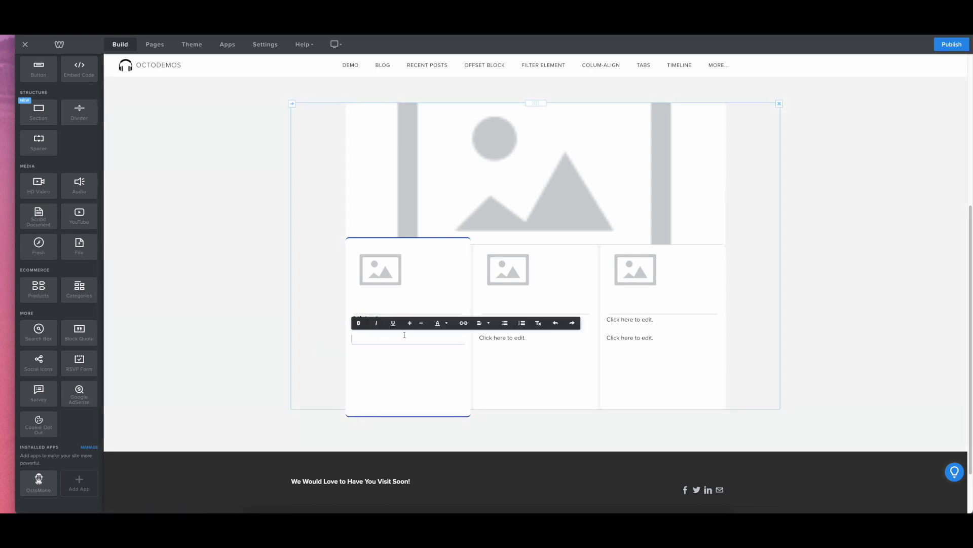
type("Te")
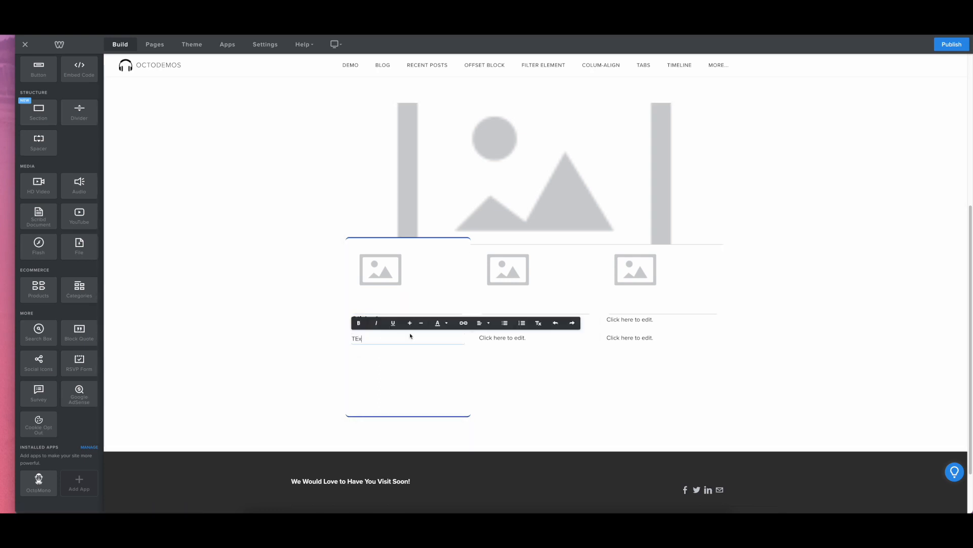
type("xt can go here.")
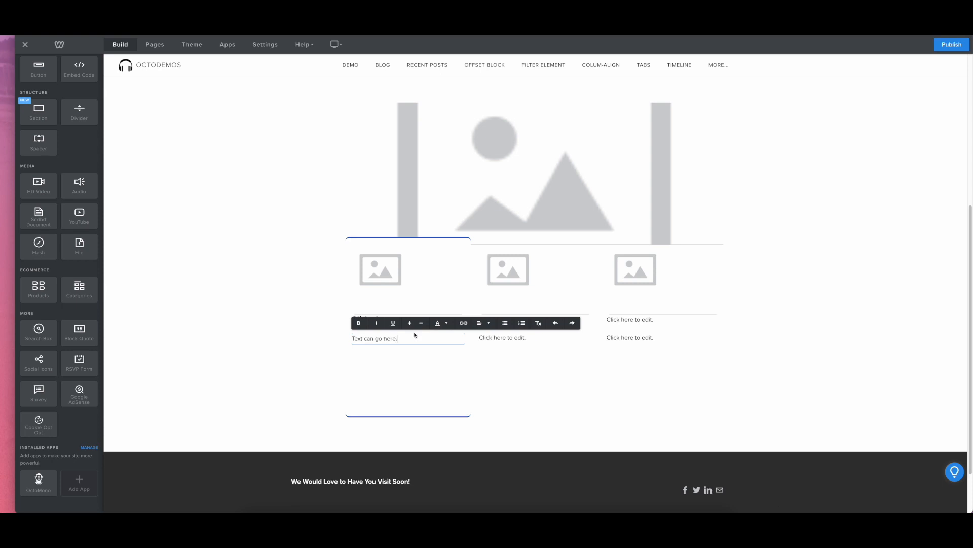
Paste repeated copies of "Text can go here." into the first card until the text overflows, and scroll through it.
key("ctrl+a")
key("ctrl+c")
key("Right")
key("Return")
key("ctrl+v")
key("Return")
key("ctrl+v")
key("ctrl+v")
key("Return")
key("ctrl+v")
key("Return")
key("ctrl+v")
key("Return")
key("ctrl+v")
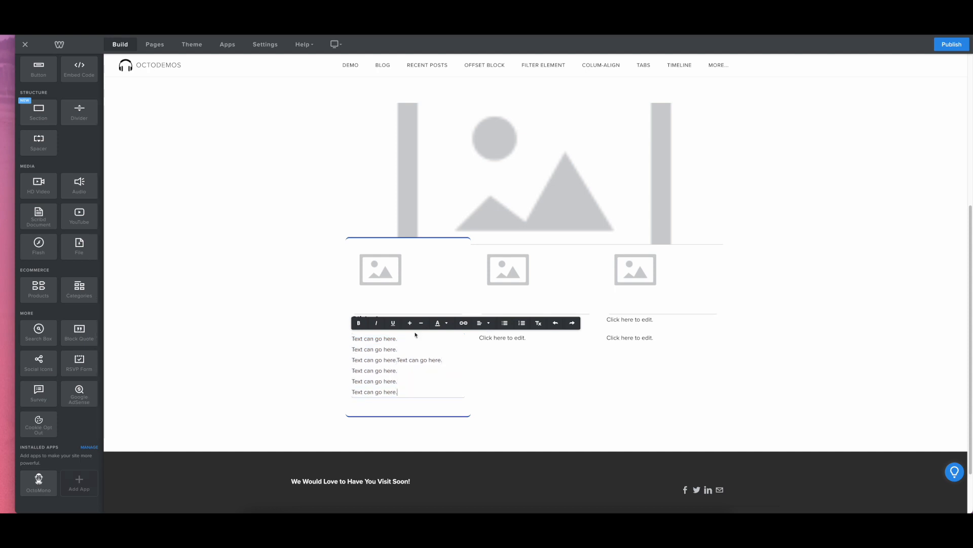
key("Return")
key("ctrl+v")
key("Return")
key("ctrl+v")
key("Return")
key("ctrl+v")
key("Return")
key("ctrl+v")
key("Return")
key("ctrl+v")
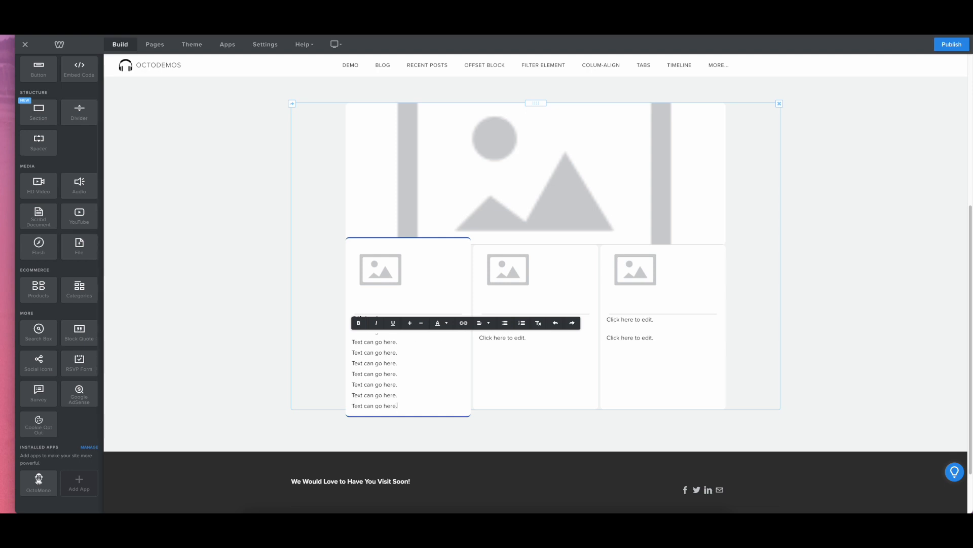
left_click(272, 352)
left_click(386, 374)
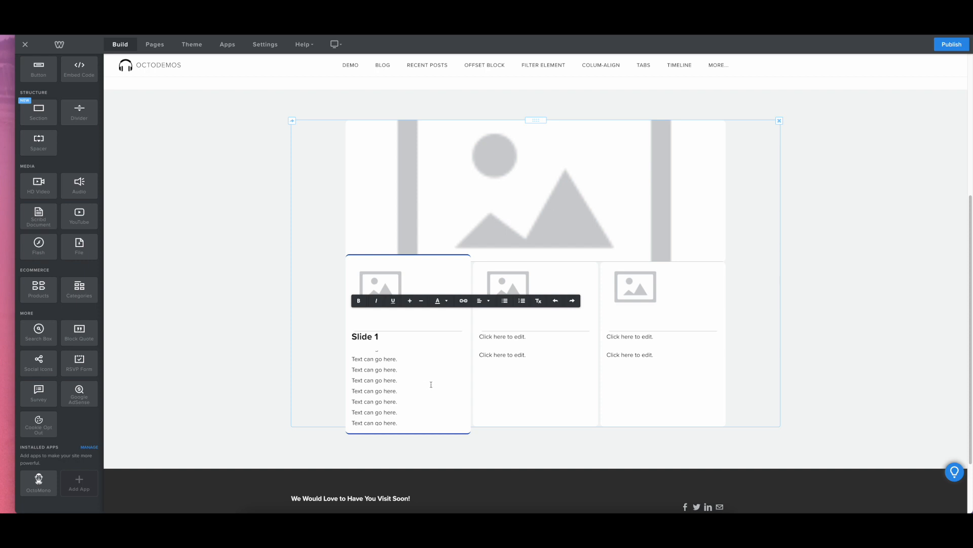
scroll(431, 384, "up", 3)
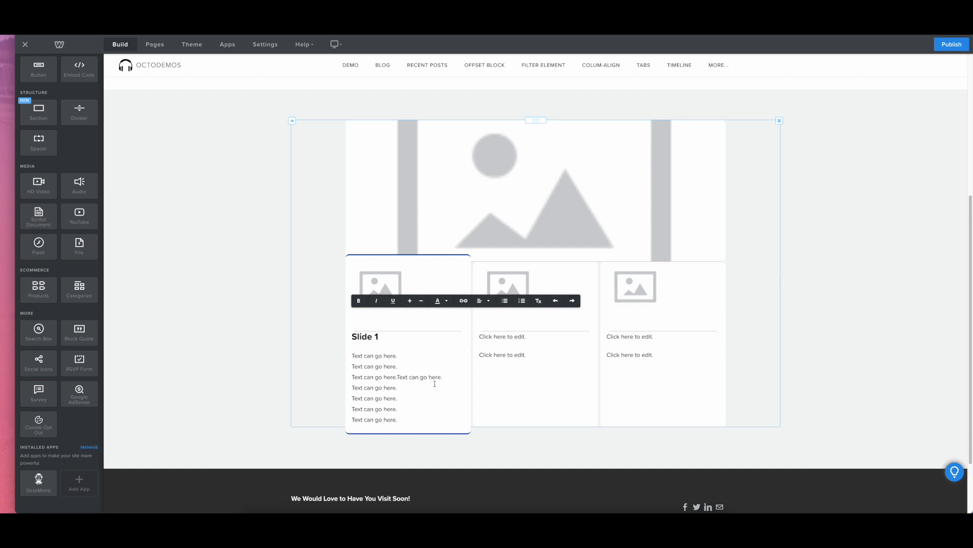
Title the second card "Slide 2" in bold, larger text and paste three "Text can go here." lines below it.
left_click(498, 336)
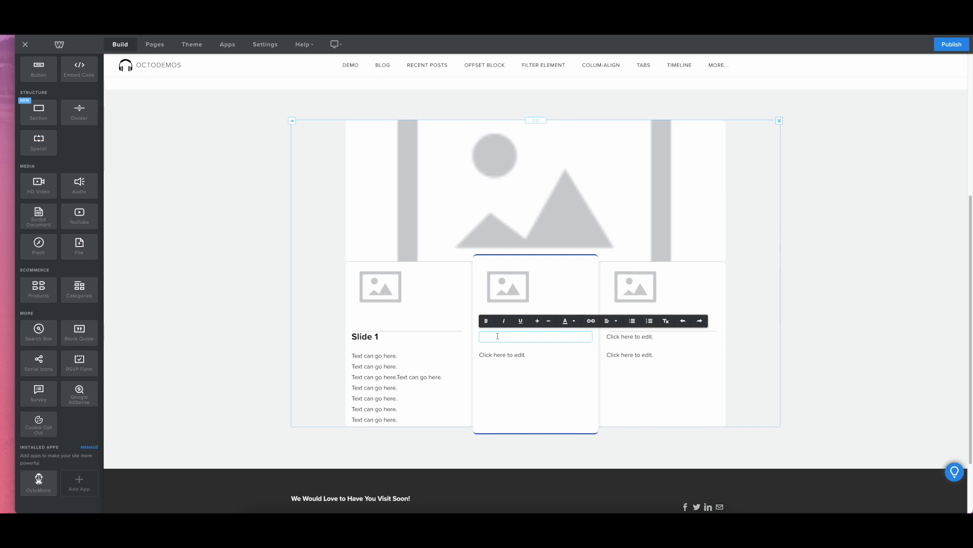
type("Slide 2")
key("ctrl+a")
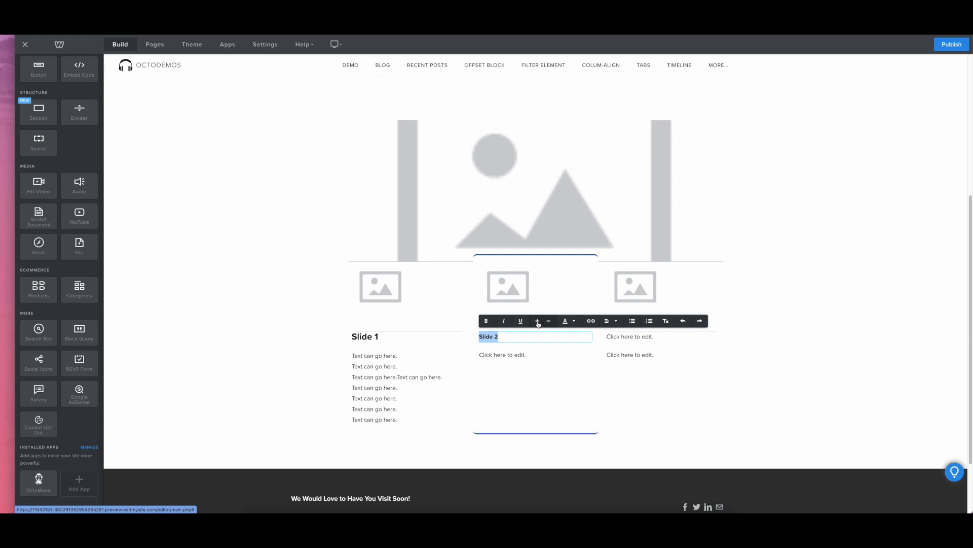
left_click(538, 322)
left_click(511, 355)
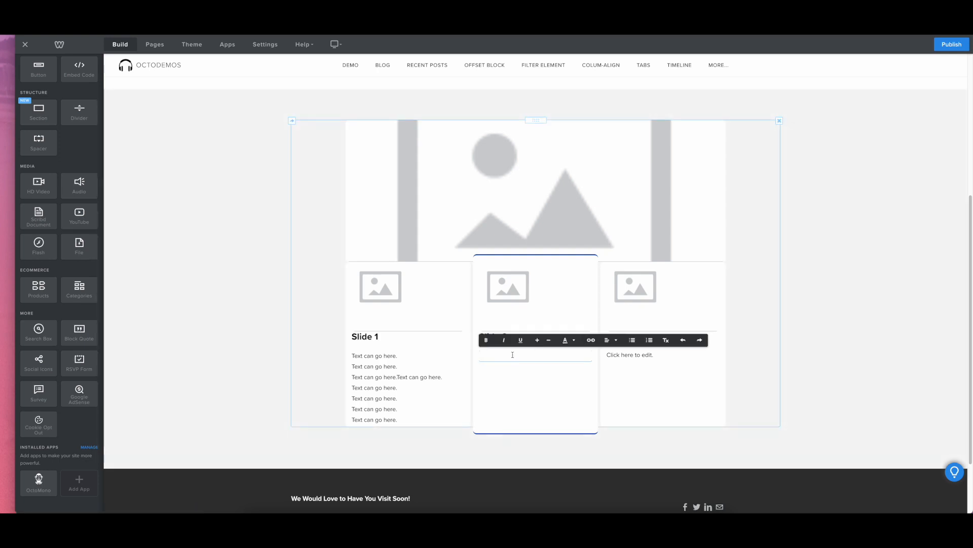
key("ctrl+v")
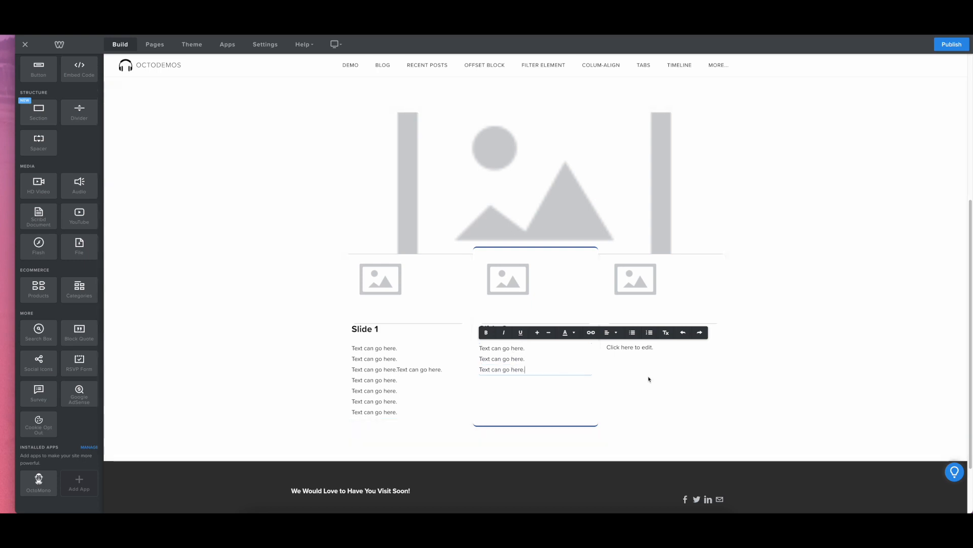
Replace the third card's title placeholder with "Title 3" and format it bold and larger.
left_click(632, 341)
left_click(631, 331)
type("Title 3")
key("ctrl+a")
left_click(664, 313)
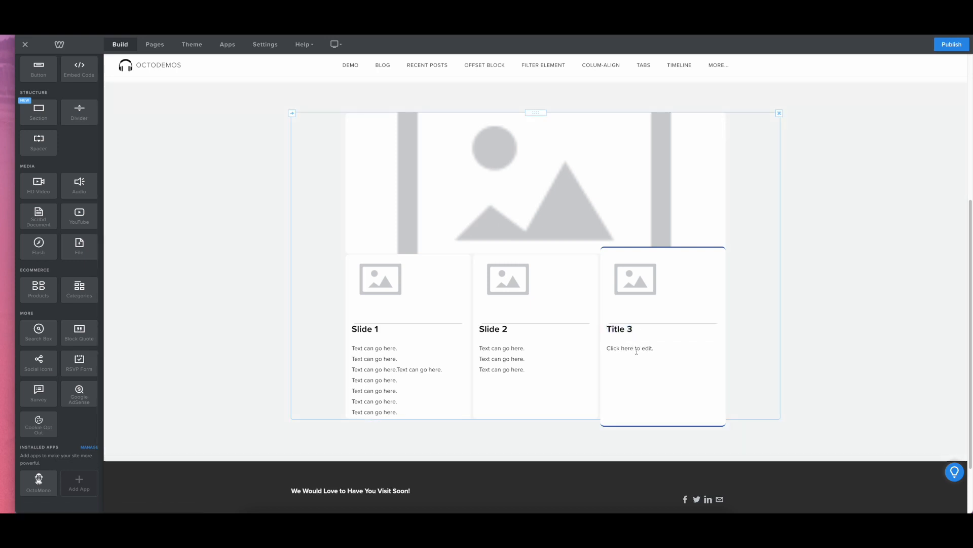
Fill the third card's body with five pasted lines of "Text can go here.".
left_click(637, 348)
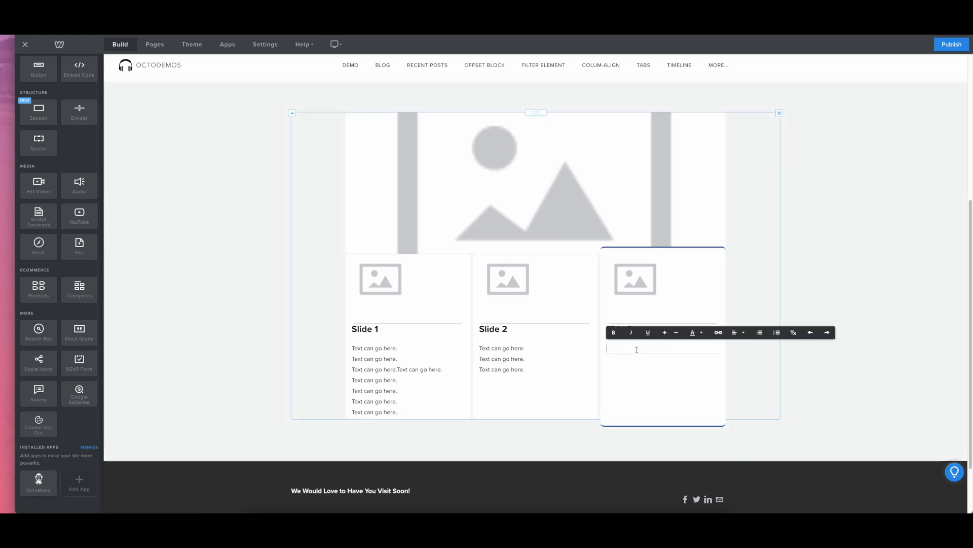
key("ctrl+v")
key("Return")
key("ctrl+v")
key("Return")
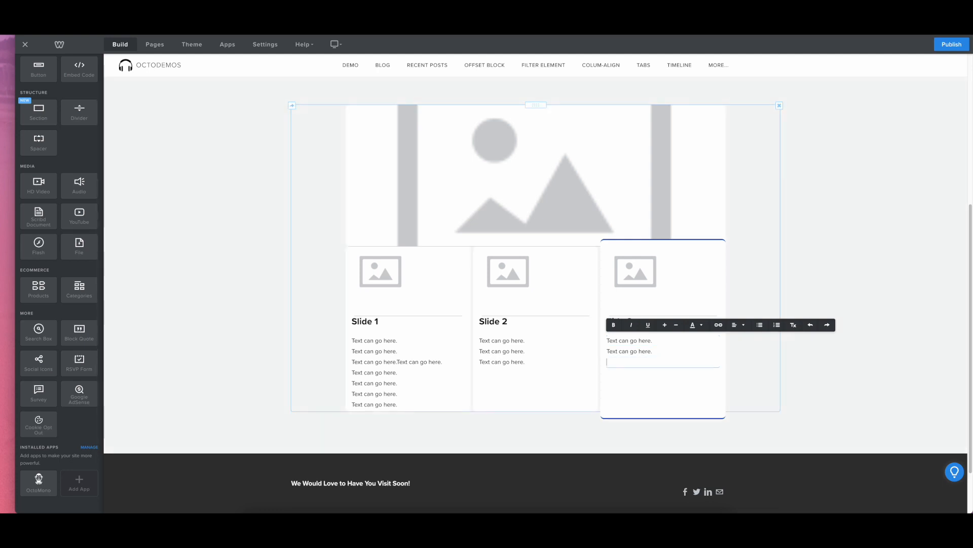
key("ctrl+v")
key("Return")
key("ctrl+v")
key("Return")
key("ctrl+v")
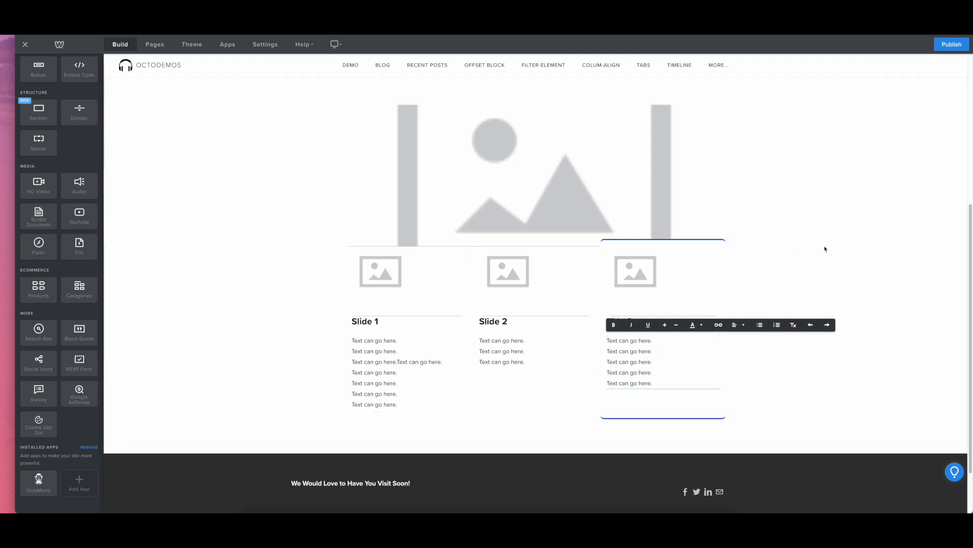
left_click(809, 249)
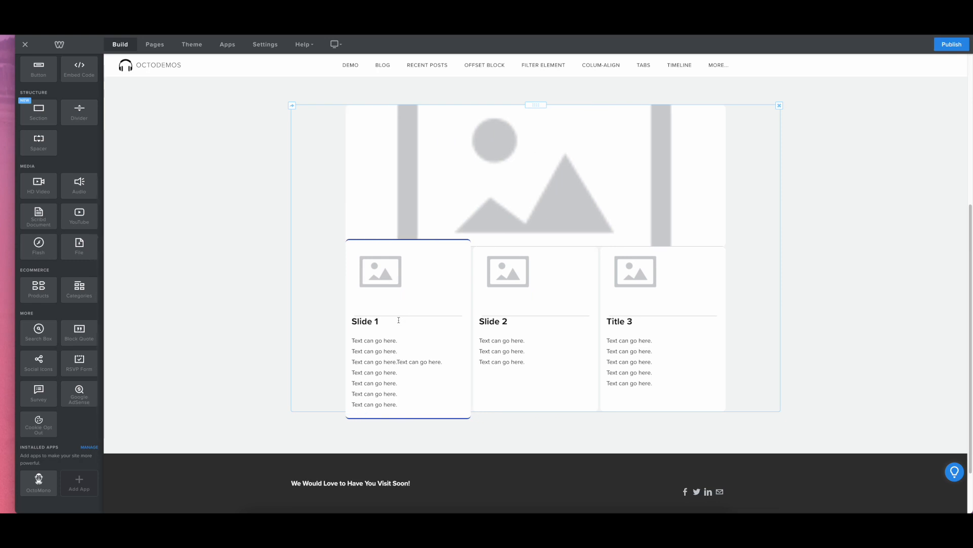
Upload info-slide1.jpg from the computer as the thumbnail image of the first card.
left_click(394, 279)
left_click(463, 291)
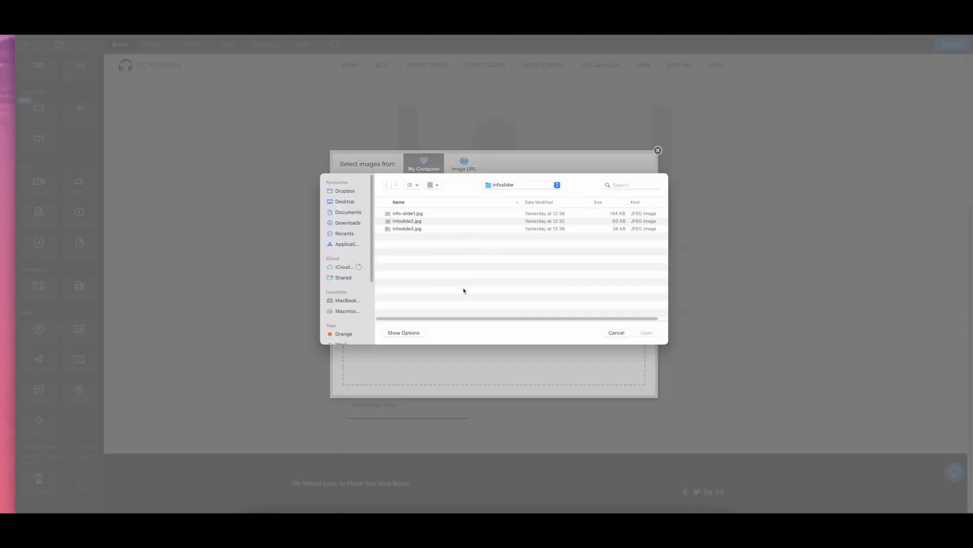
double_click(411, 214)
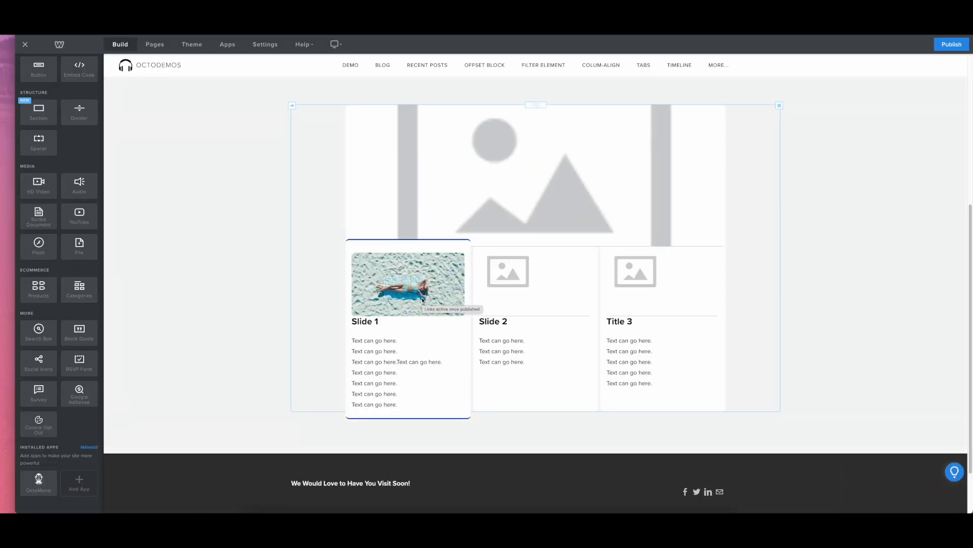
Upload info-slide1.jpg from the computer as the large image of the first slide and check it against the second card.
left_click(506, 168)
left_click(479, 289)
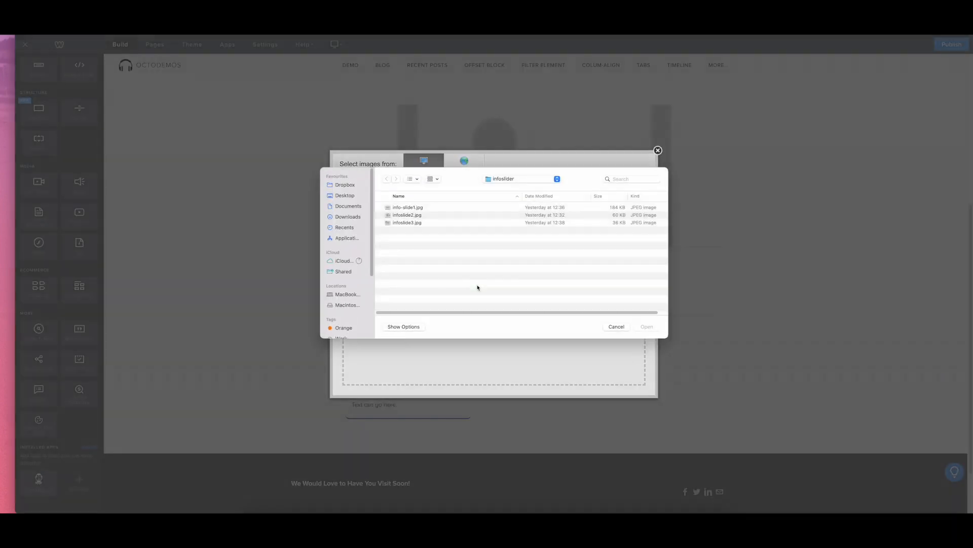
double_click(406, 217)
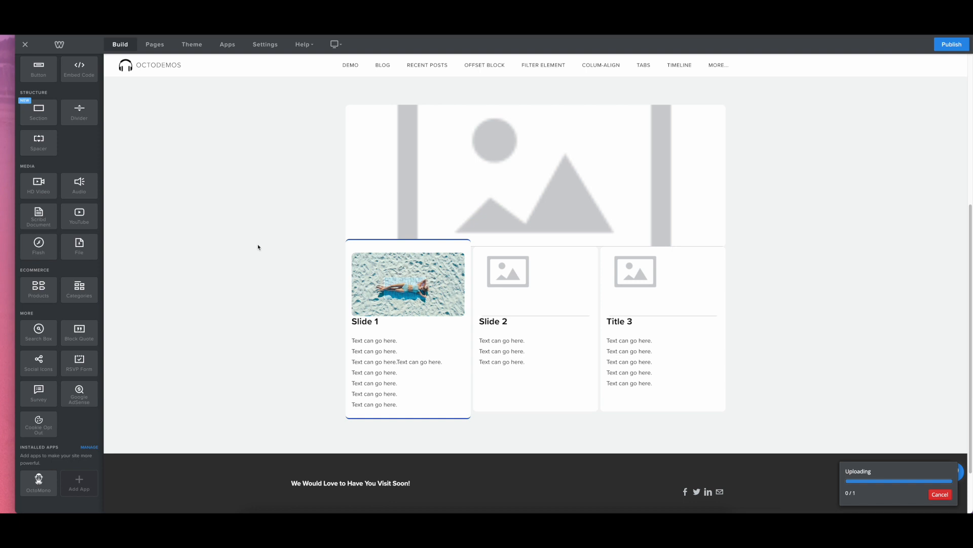
left_click(505, 277)
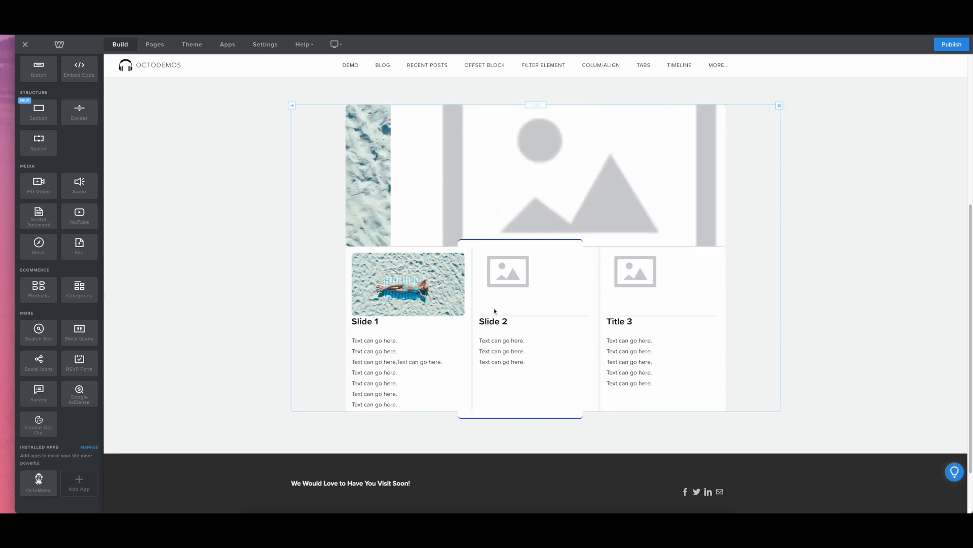
left_click(421, 313)
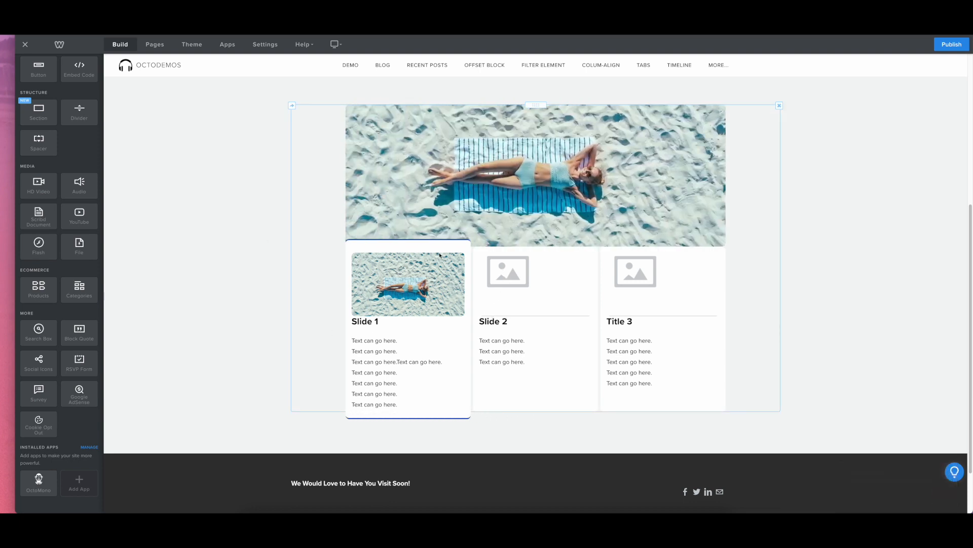
Upload infoslide2.jpg from the computer as both the thumbnail and the large image of the second slide.
left_click(502, 276)
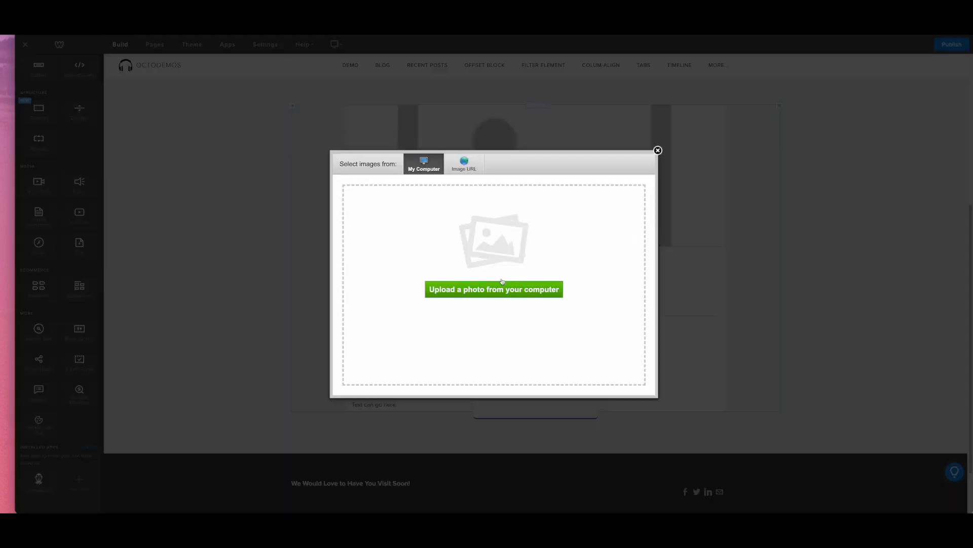
left_click(499, 289)
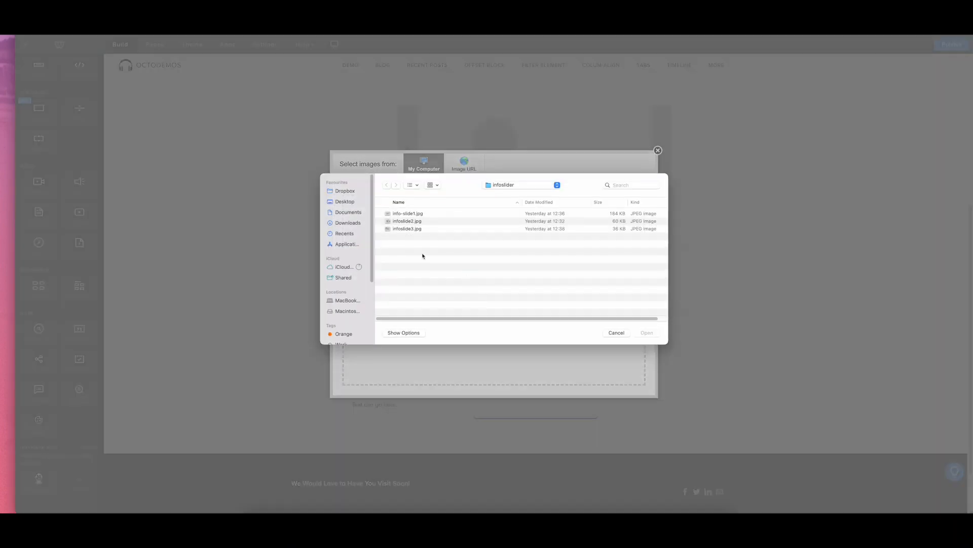
double_click(414, 222)
left_click(536, 339)
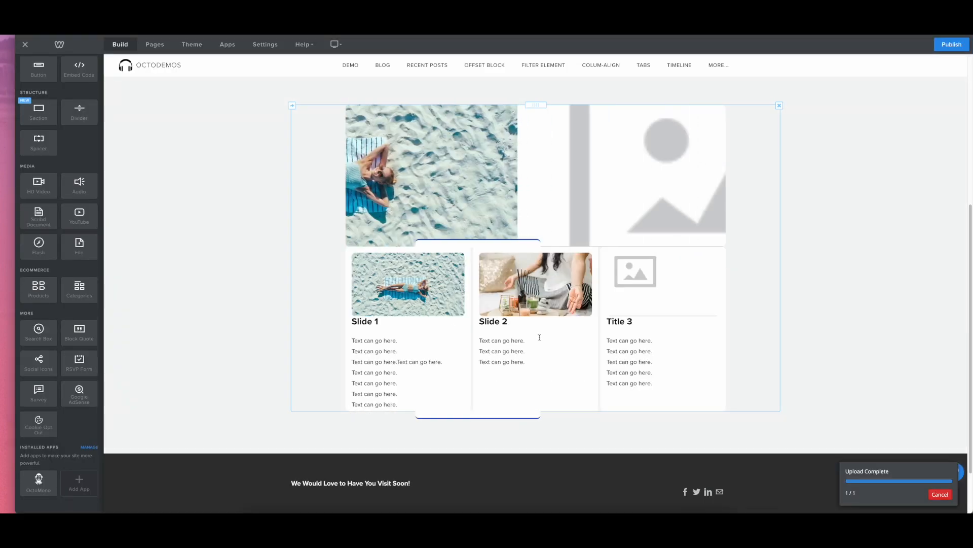
left_click(549, 214)
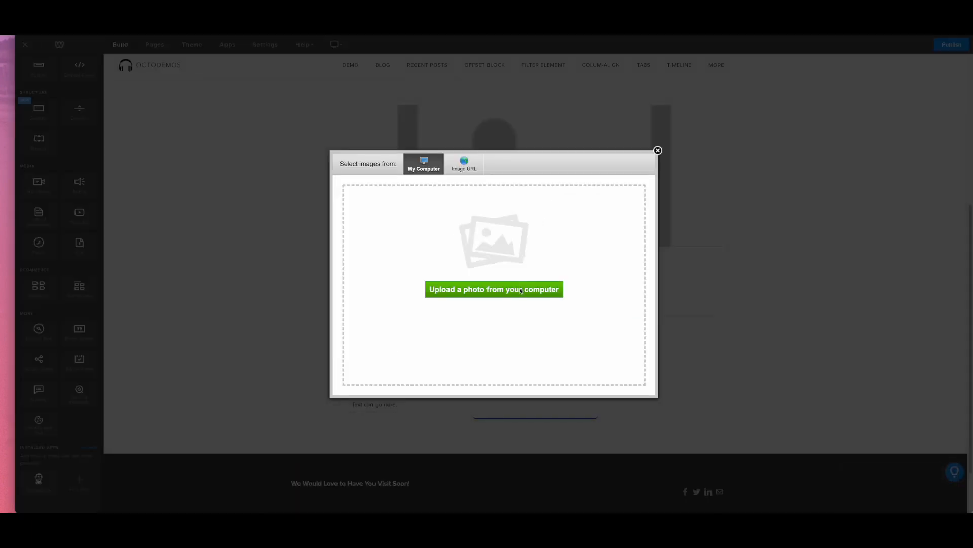
left_click(521, 290)
double_click(416, 223)
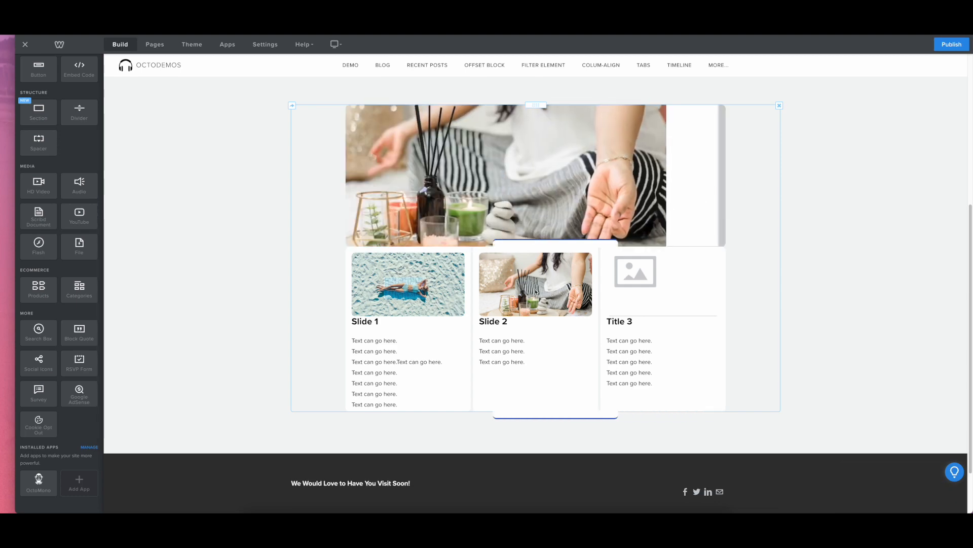
Upload infoslide3.jpg from the computer as both the thumbnail and the large image of the third slide.
left_click(642, 277)
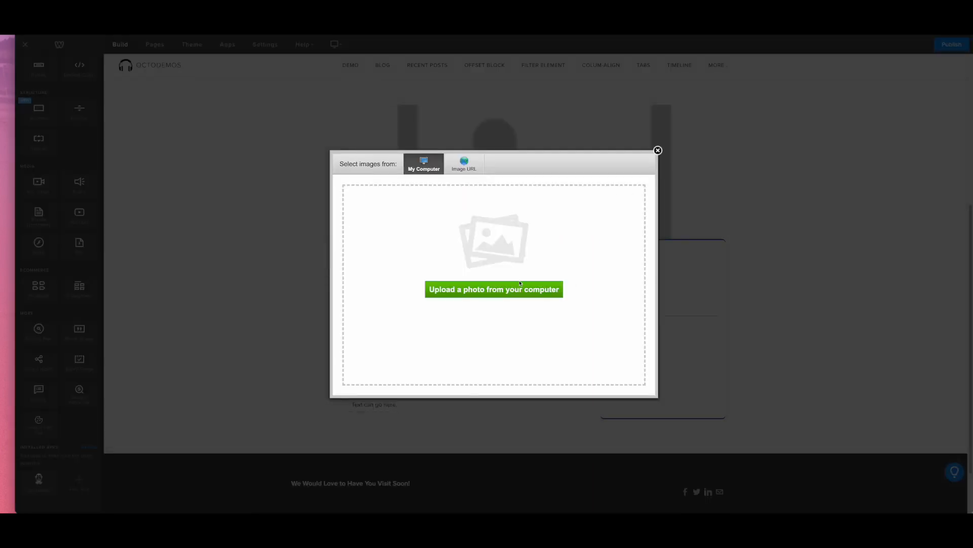
left_click(493, 288)
double_click(410, 229)
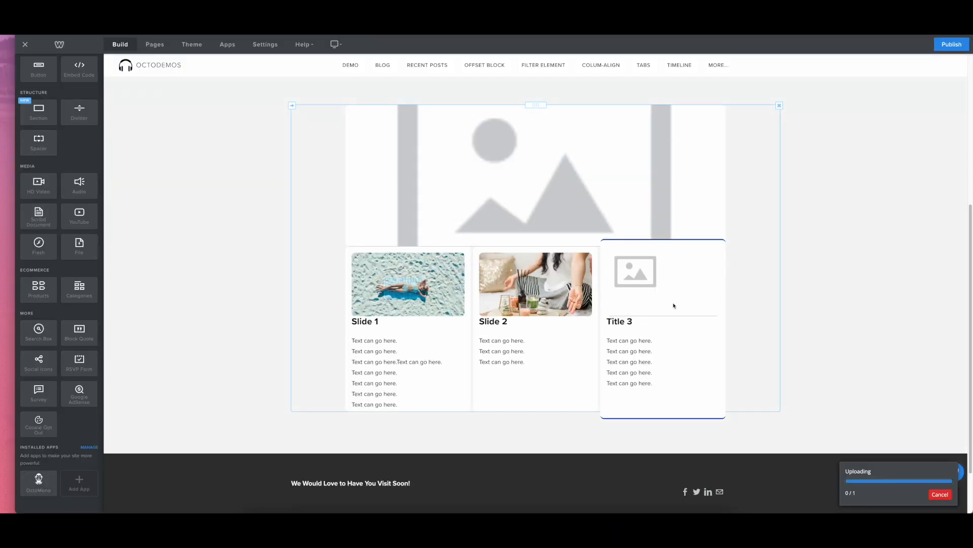
left_click(613, 194)
left_click(523, 294)
double_click(427, 229)
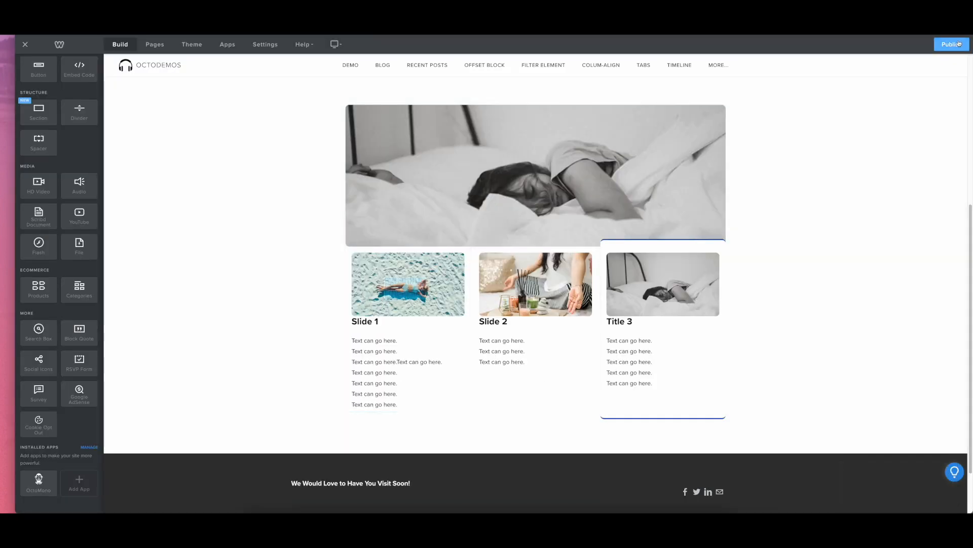
Publish the website and dismiss the publishing confirmation.
left_click(951, 44)
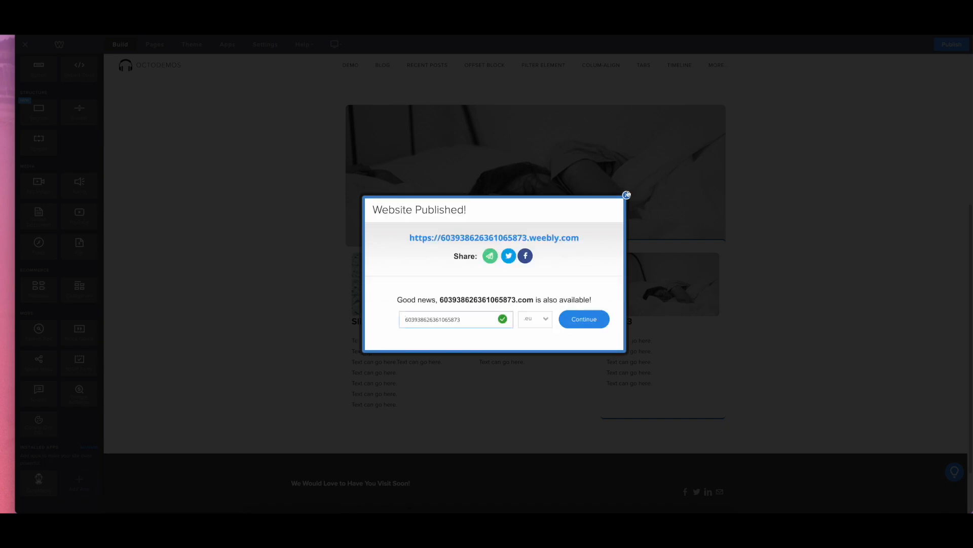
left_click(627, 194)
left_click(378, 321)
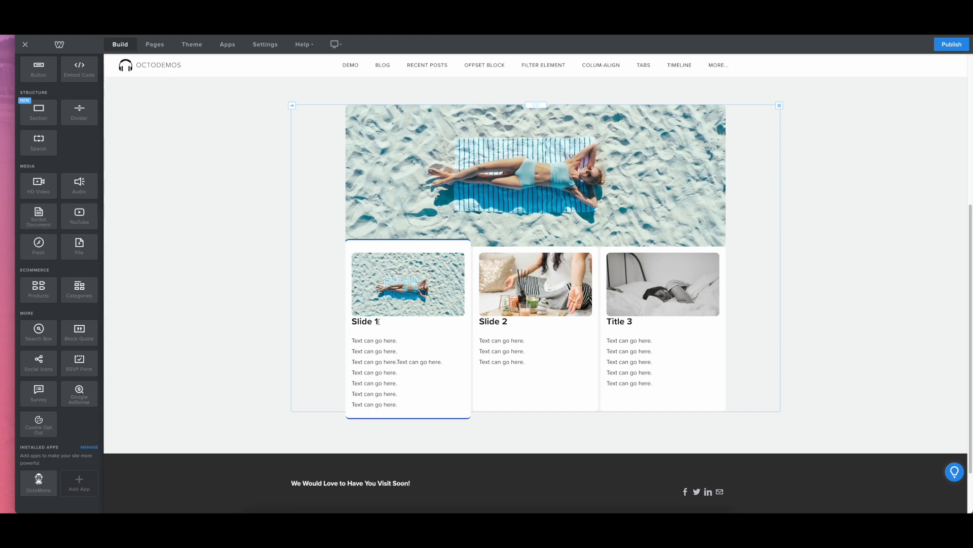
Examine on the published Info Slider page how the slider switches between the Slide 1, Slide 2 and Title 3 cards.
mouse_move(653, 365)
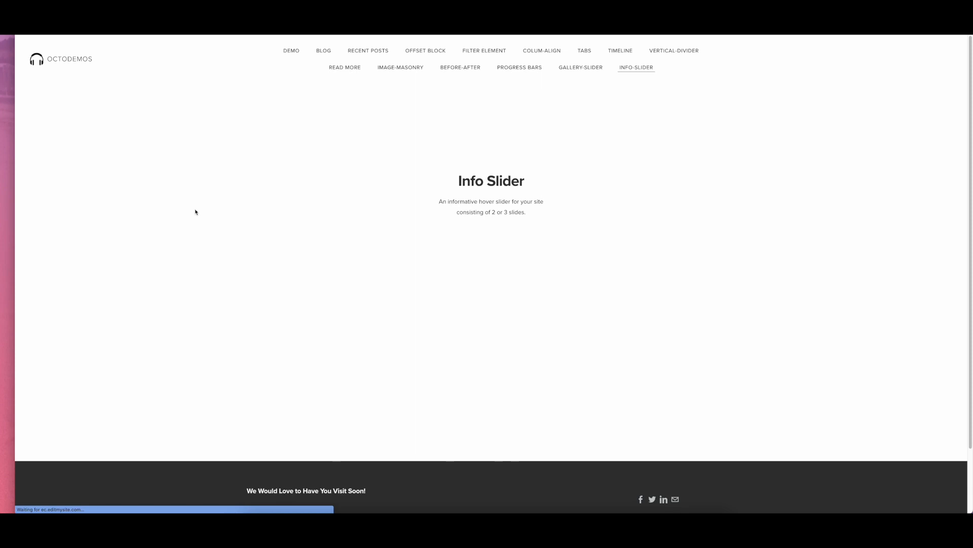
scroll(244, 191, "down", 3)
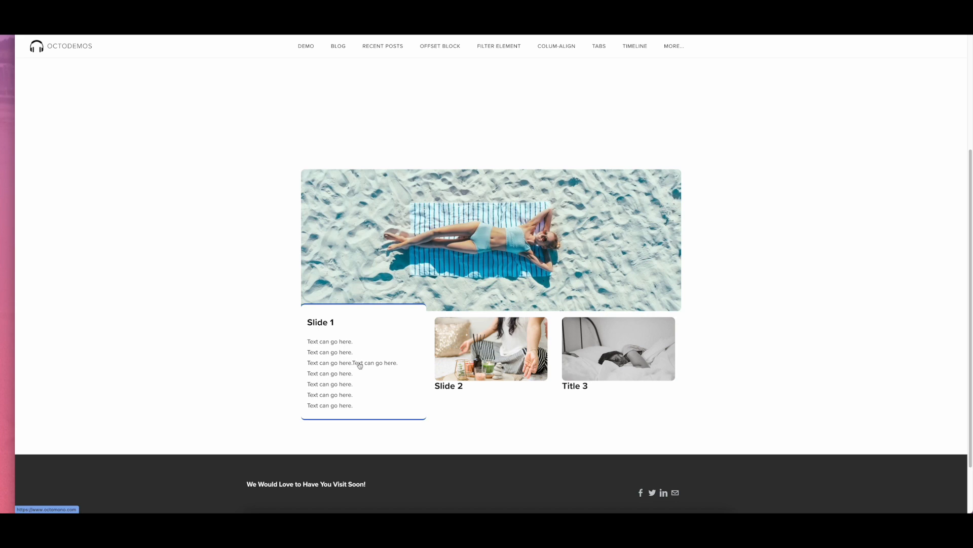
left_click(484, 359)
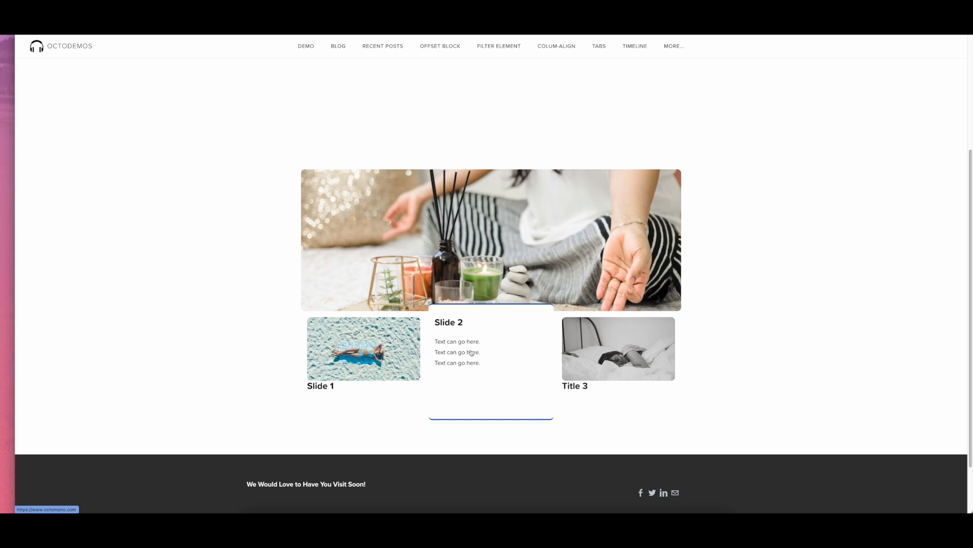
left_click(567, 363)
left_click(454, 362)
left_click(383, 361)
left_click(504, 358)
left_click(400, 358)
left_click(491, 362)
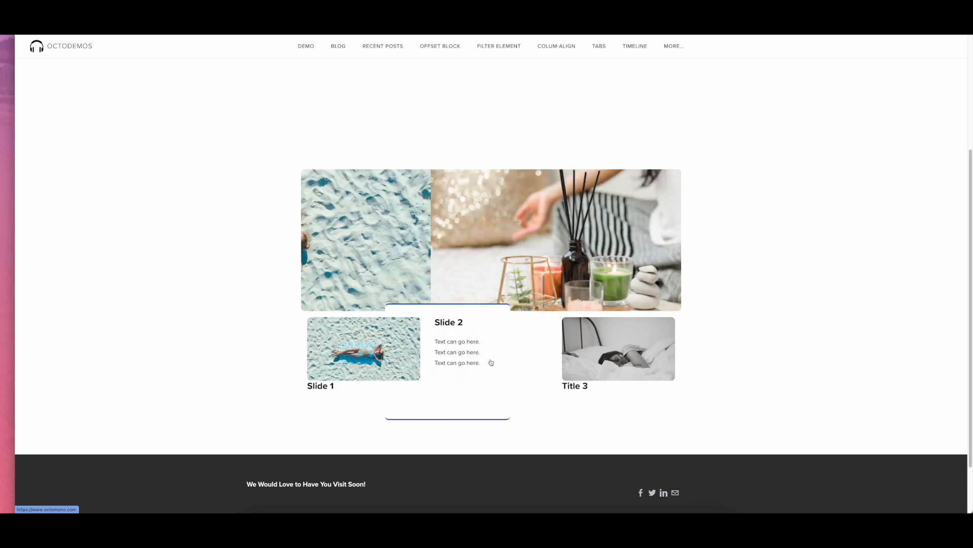
left_click(582, 325)
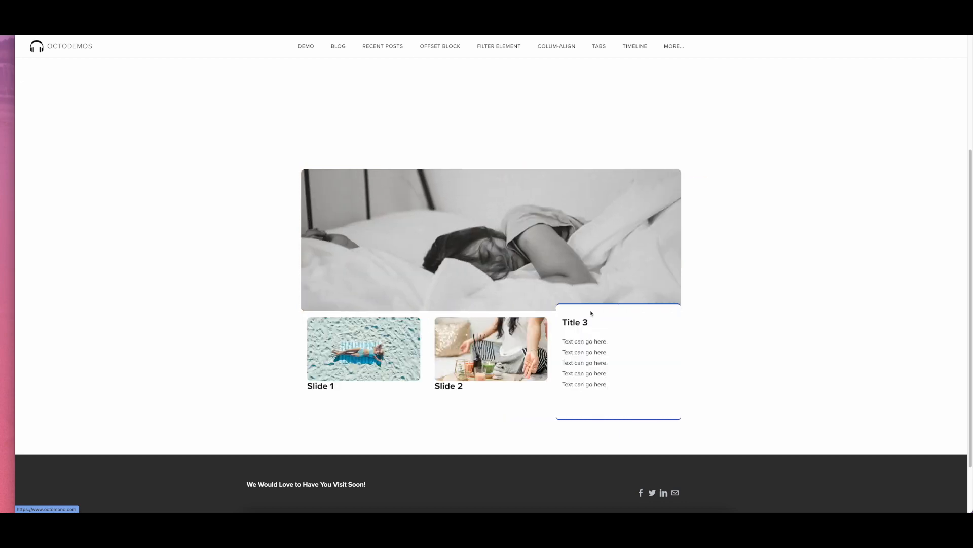
left_click(530, 354)
left_click(390, 357)
left_click(482, 359)
left_click(626, 370)
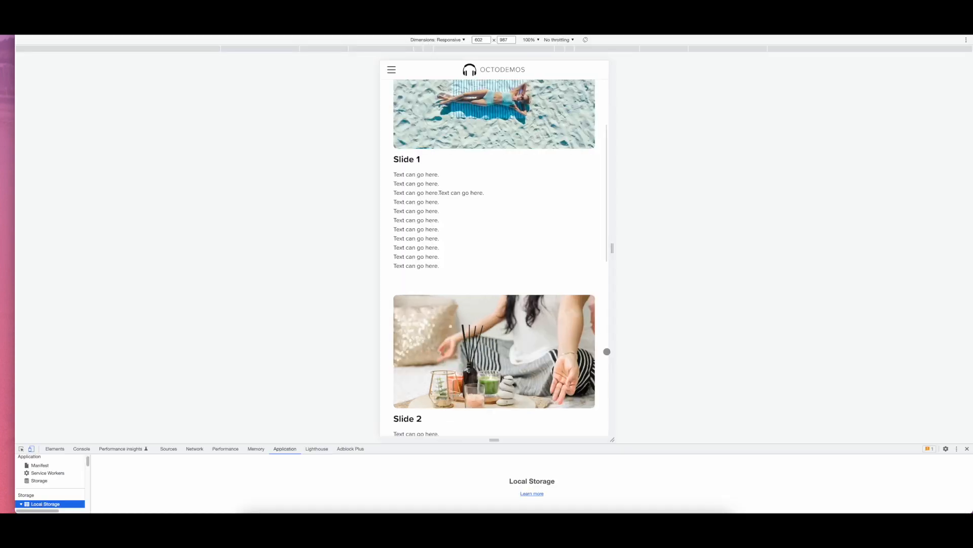
Look through the slider's three stacked cards in the responsive mobile preview of the published page.
scroll(480, 204, "up", 2)
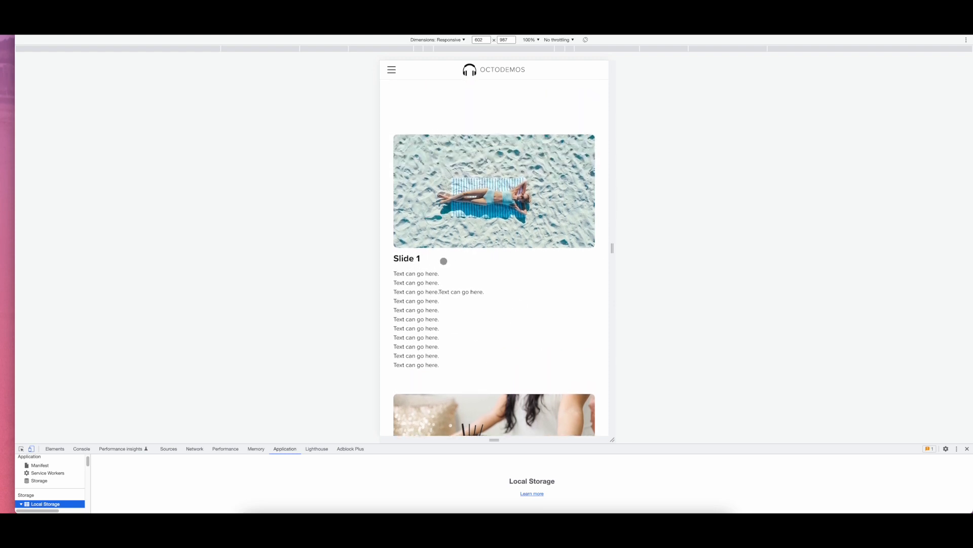
scroll(442, 259, "down", 3)
scroll(483, 236, "down", 2)
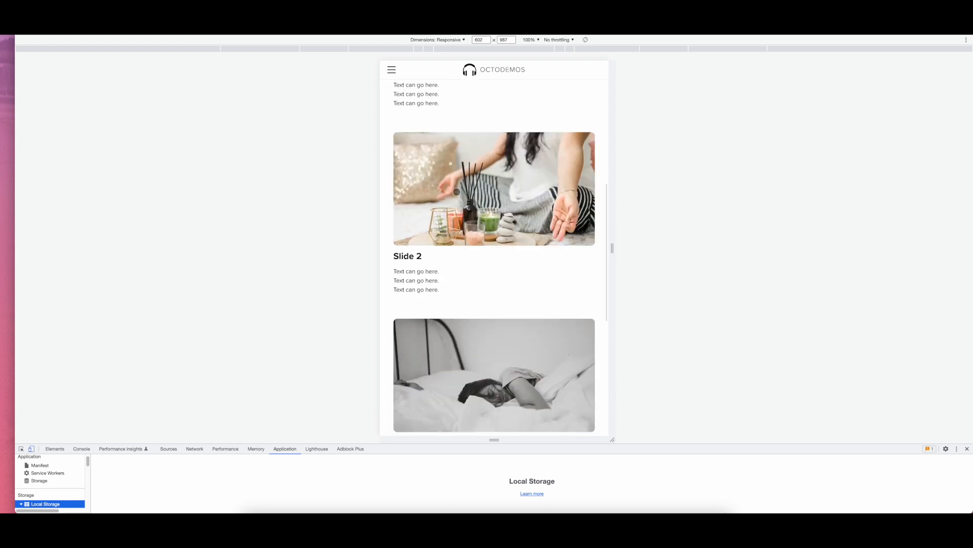
scroll(461, 221, "down", 1)
scroll(462, 221, "down", 5)
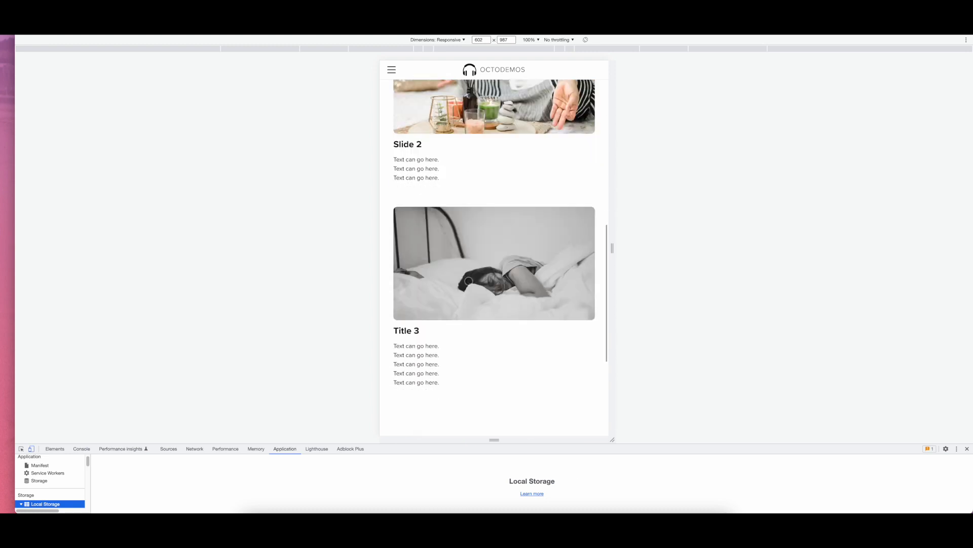
scroll(469, 282, "up", 5)
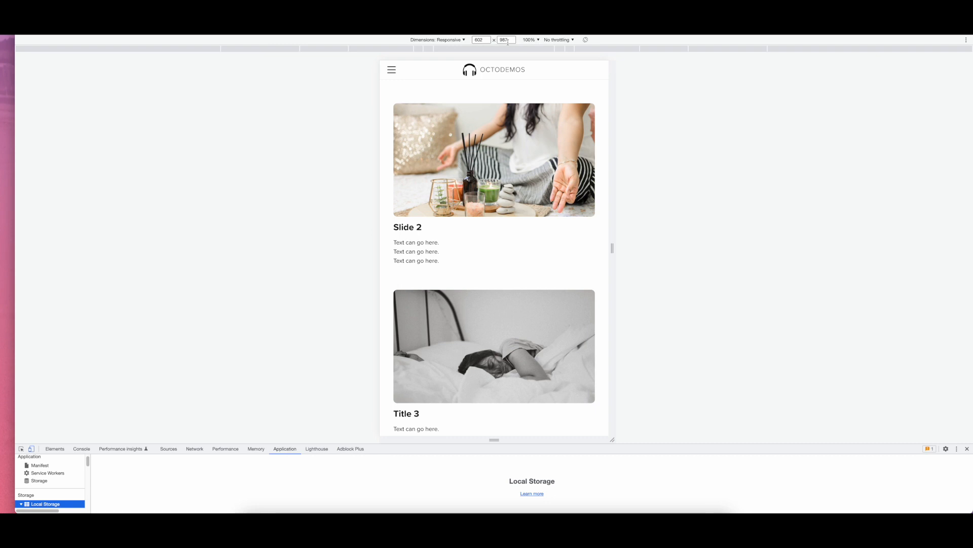
Set the responsive preview width to 769 and its zoom to 100%, and inspect the slider's layout.
left_click(481, 40)
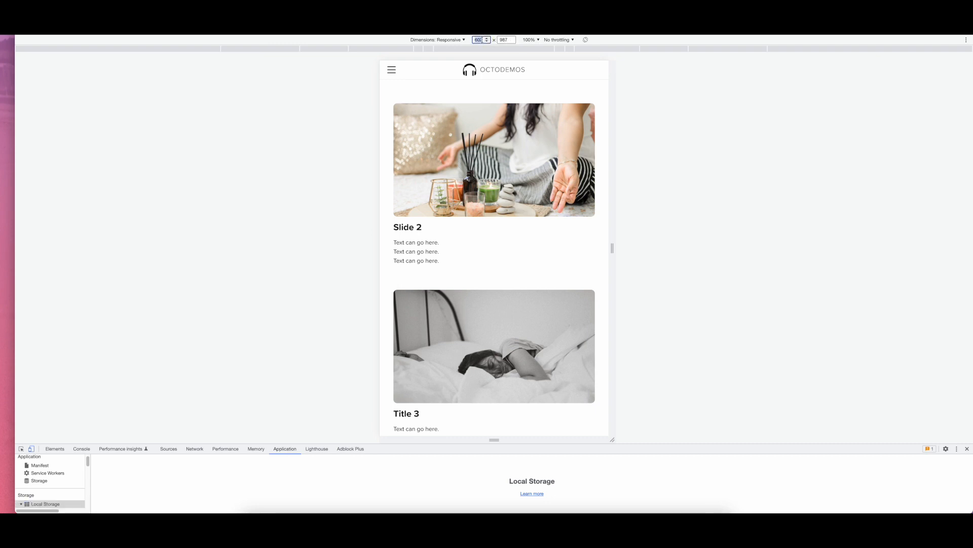
type("769")
key("Return")
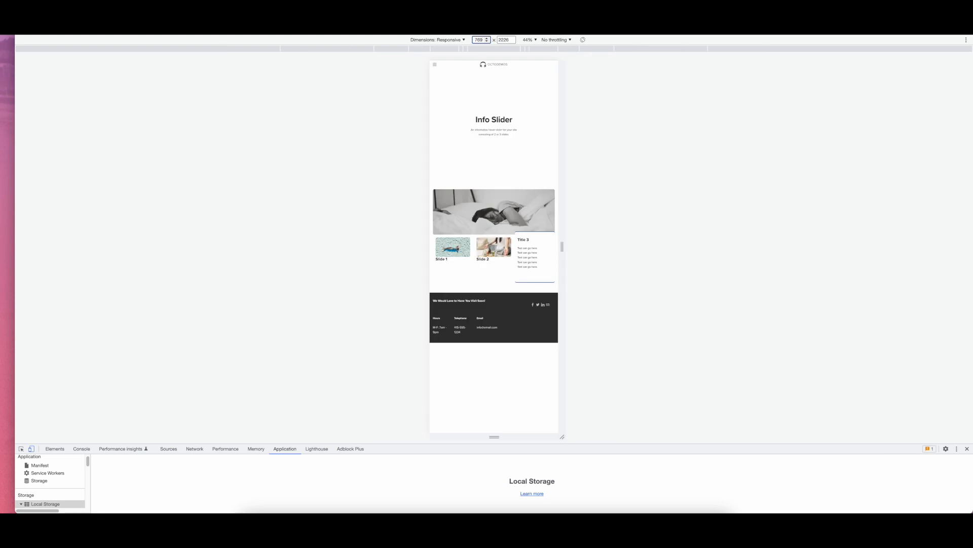
left_click(532, 41)
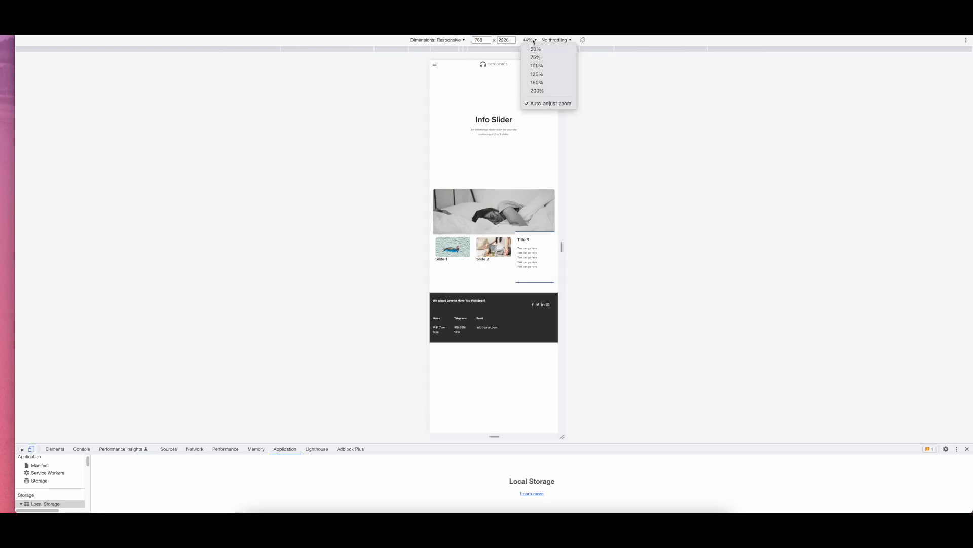
left_click(538, 65)
scroll(512, 165, "down", 4)
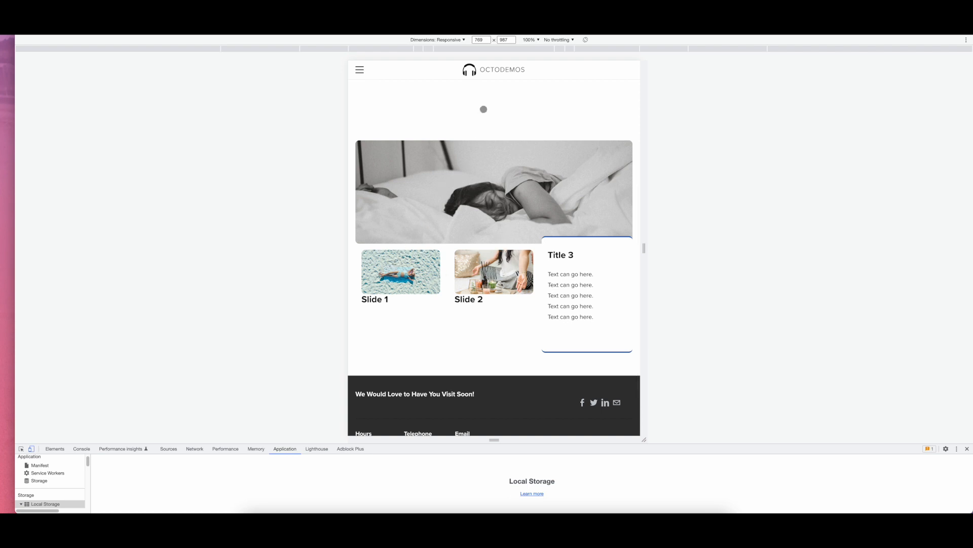
Set the responsive preview width to 768 and its zoom to 100%, and inspect how the slides appear as cards.
left_click(487, 42)
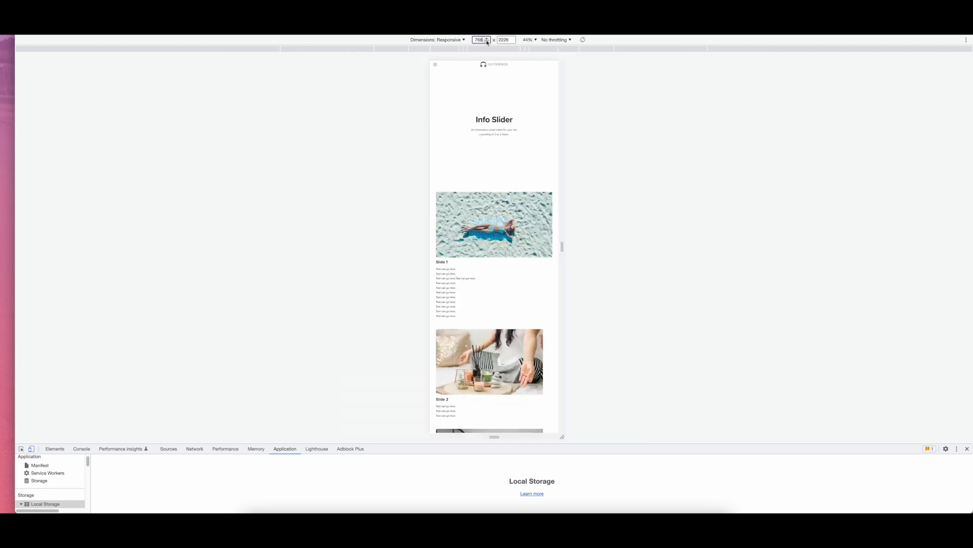
left_click(535, 40)
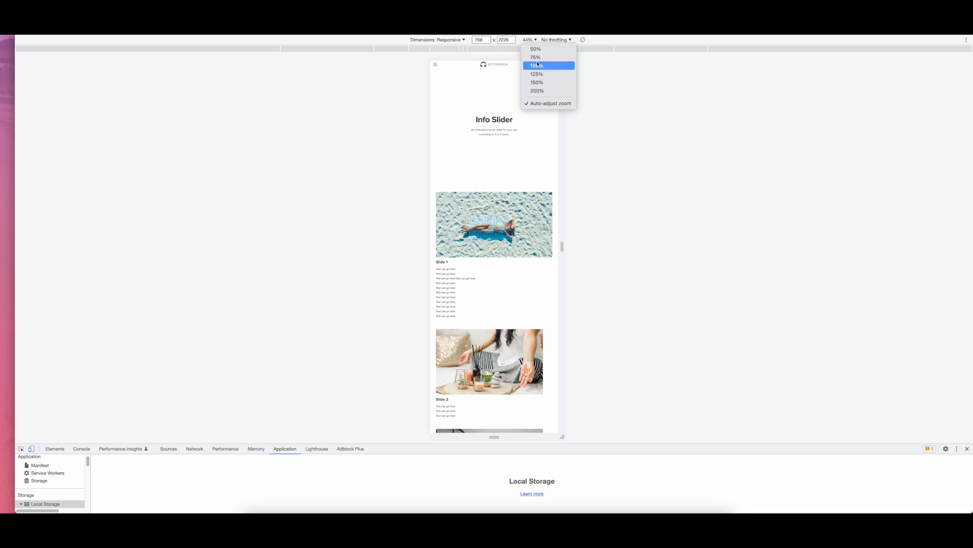
left_click(537, 65)
scroll(537, 174, "down", 5)
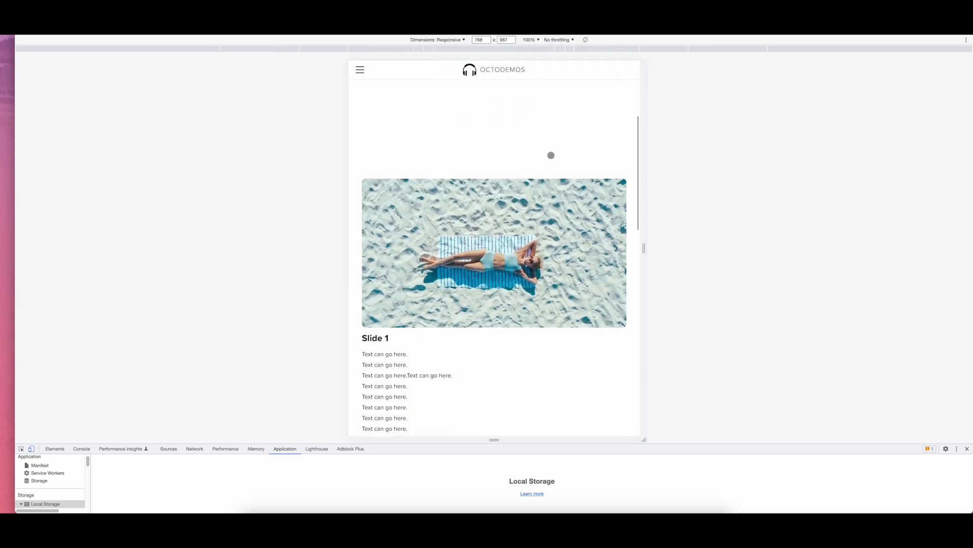
scroll(501, 288, "down", 4)
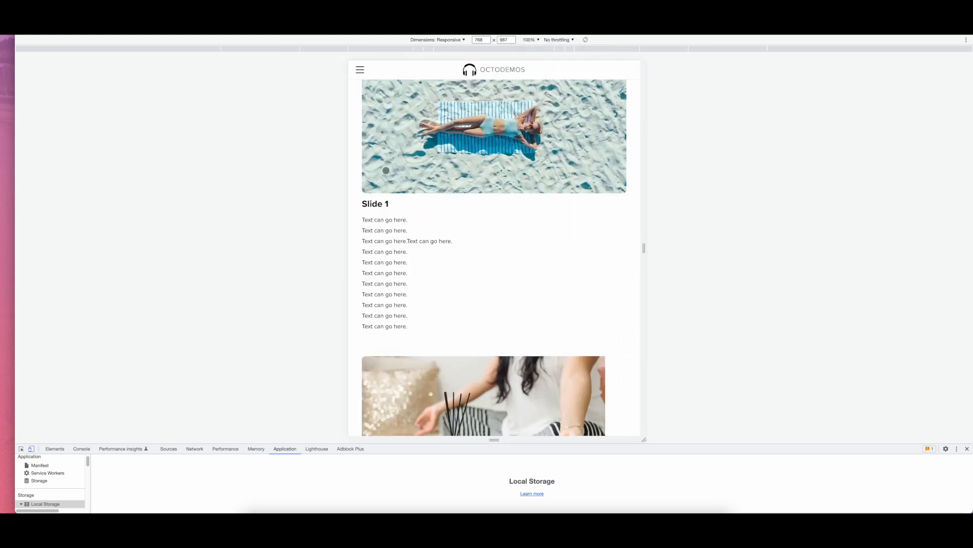
scroll(480, 211, "down", 2)
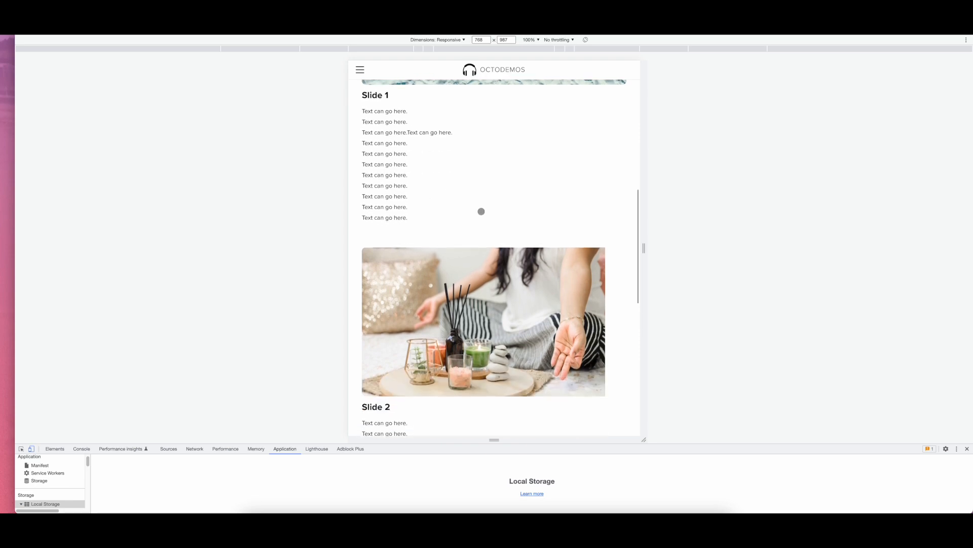
scroll(473, 210, "up", 3)
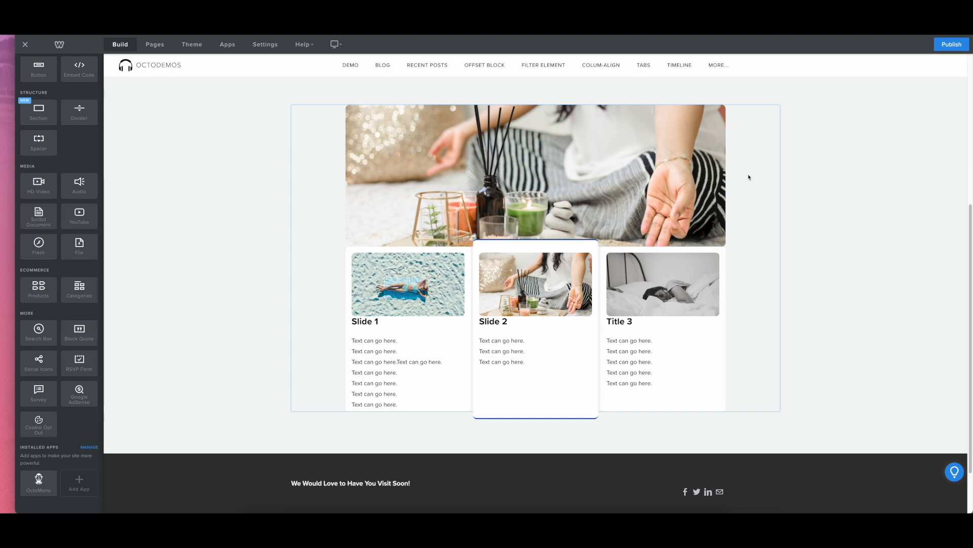
Review the Info slider's "Show cards instead of slider (responsive)" setting in the OctoMono element settings and save the element.
left_click(749, 177)
left_click(540, 401)
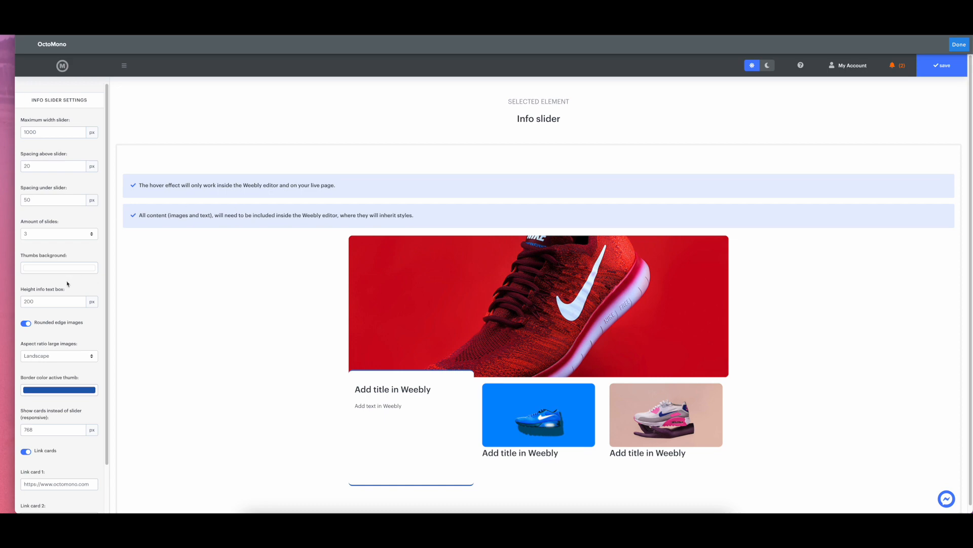
scroll(66, 282, "down", 2)
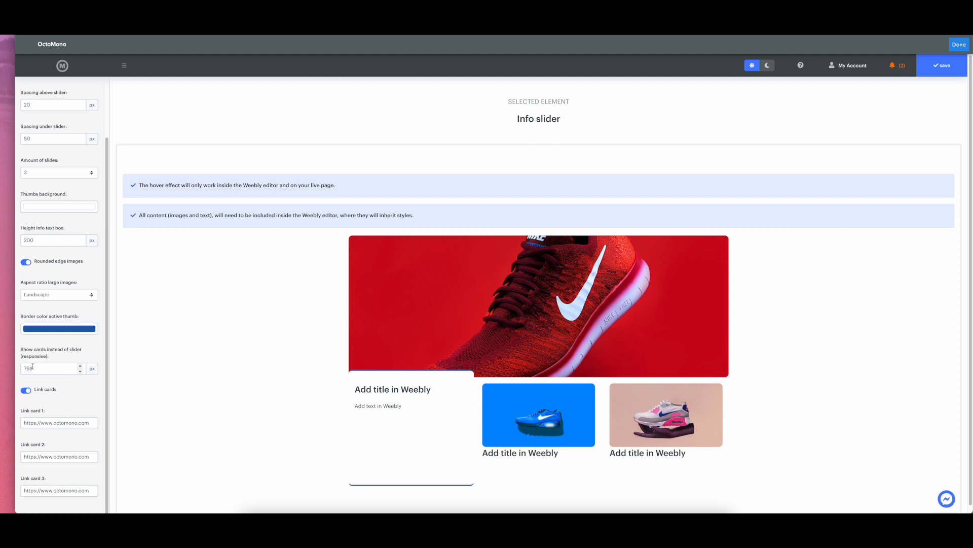
triple_click(63, 355)
left_click(70, 355)
scroll(74, 274, "up", 2)
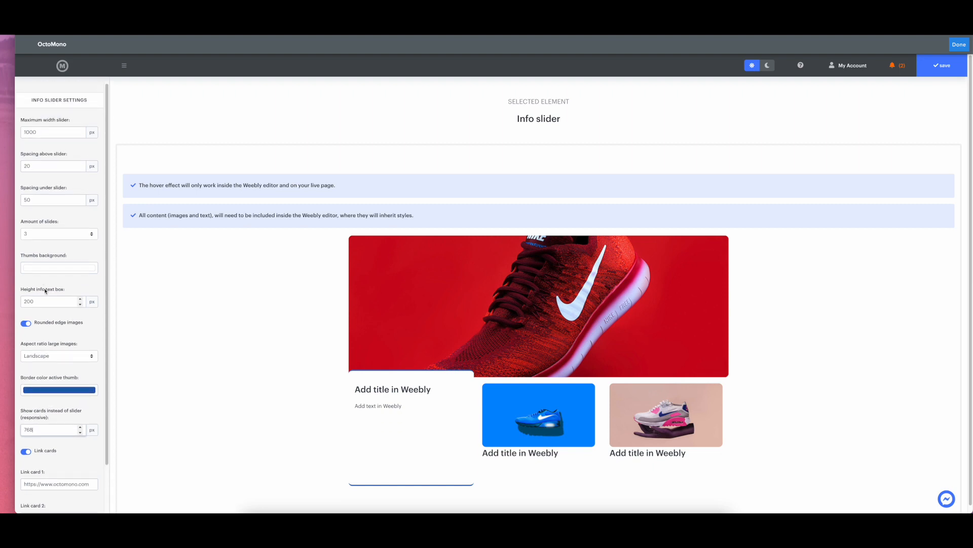
left_click(942, 65)
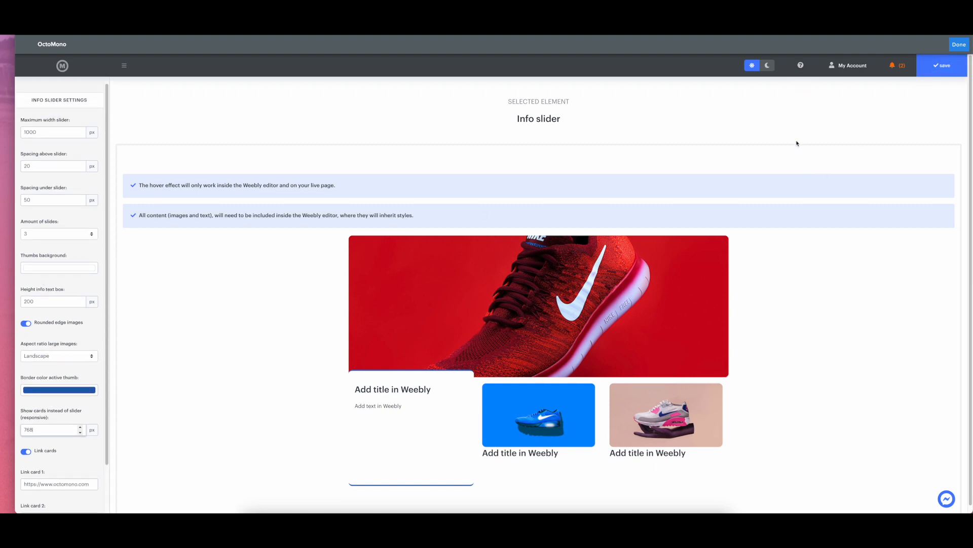